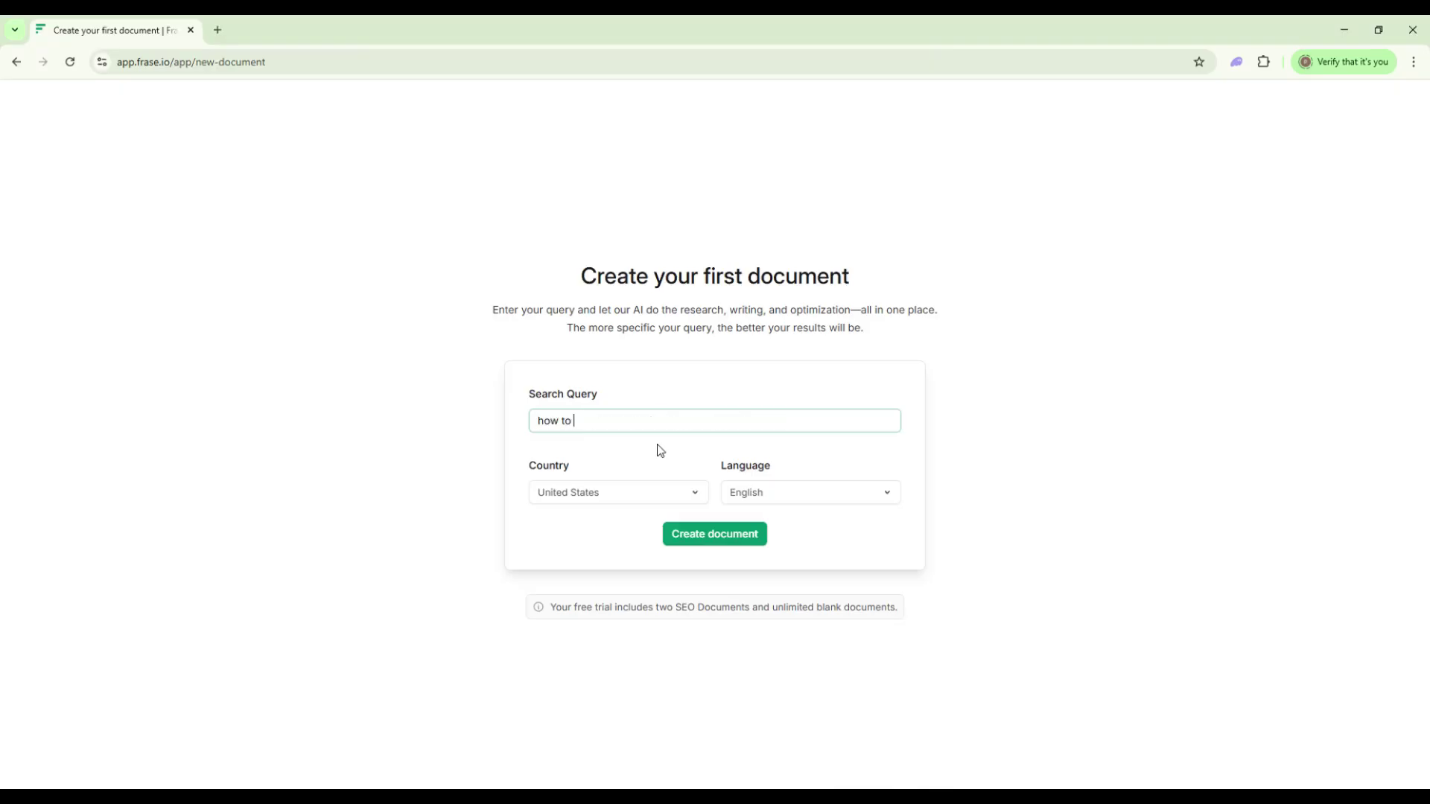
# Step: Create a Frase document for 'build efficient farm in minecraft' and review its Optimize, Info Gain and question research
pyautogui.write('build efficient farm in m')
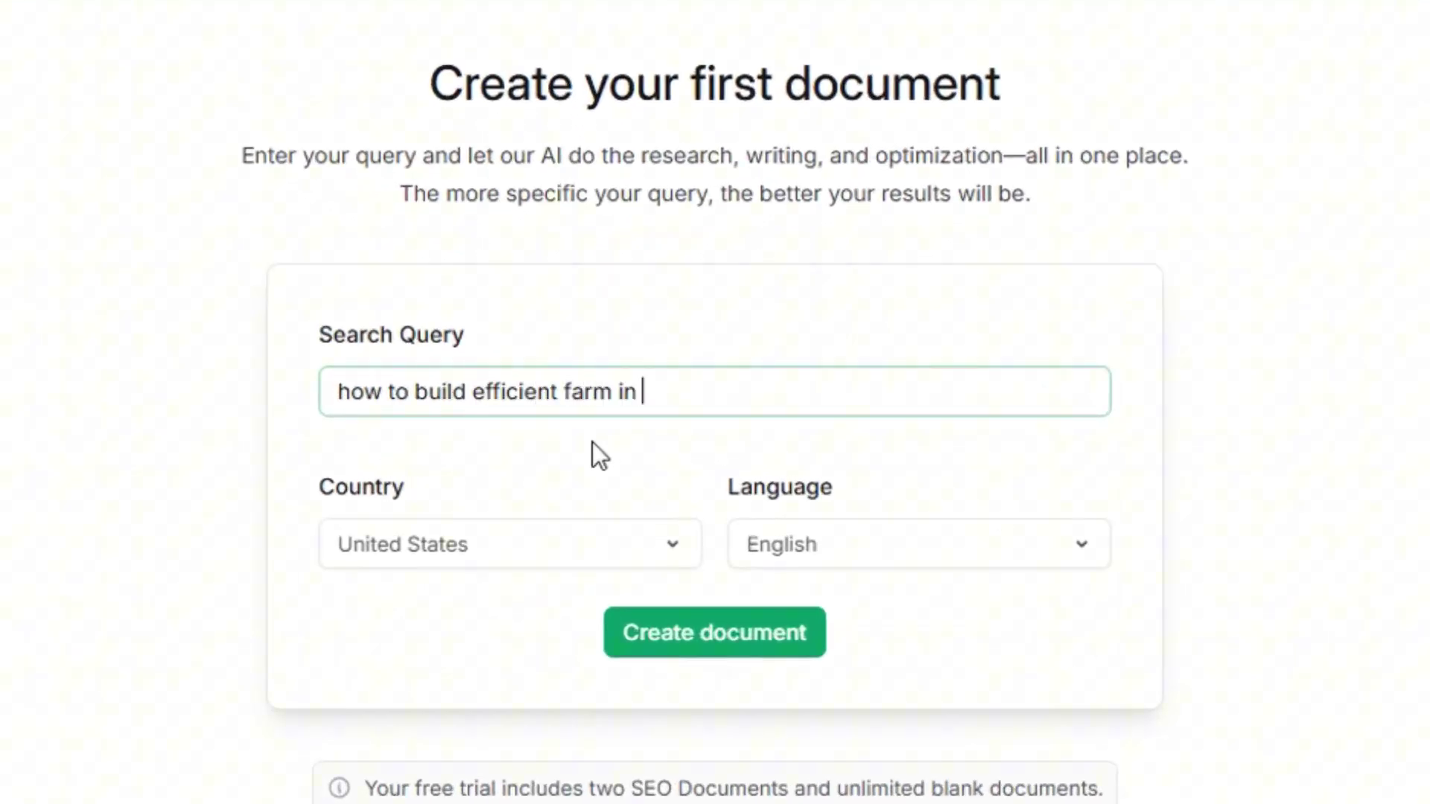
pyautogui.write('inecraft')
pyautogui.press('Return')
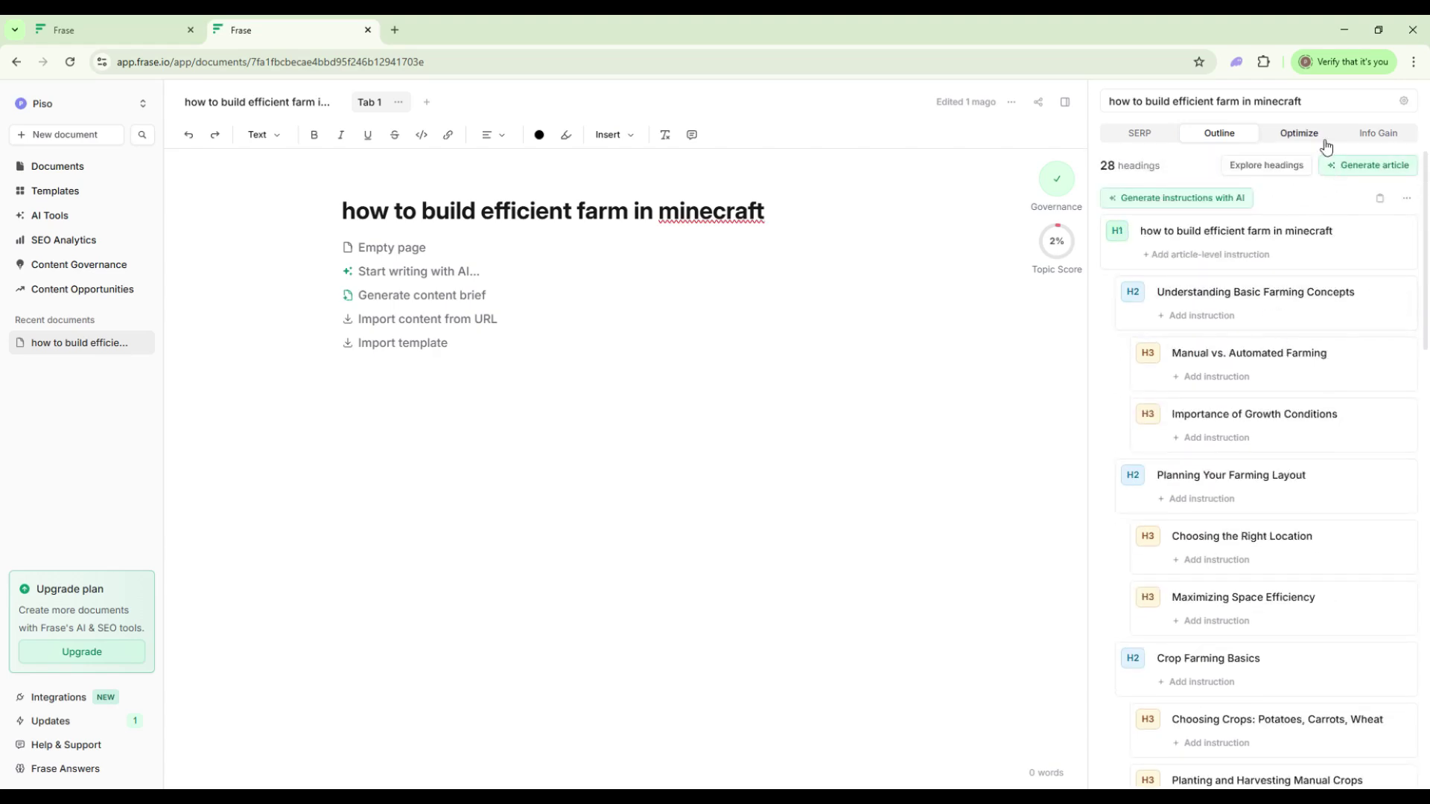
pyautogui.click(1324, 142)
pyautogui.click(1378, 134)
pyautogui.click(1211, 160)
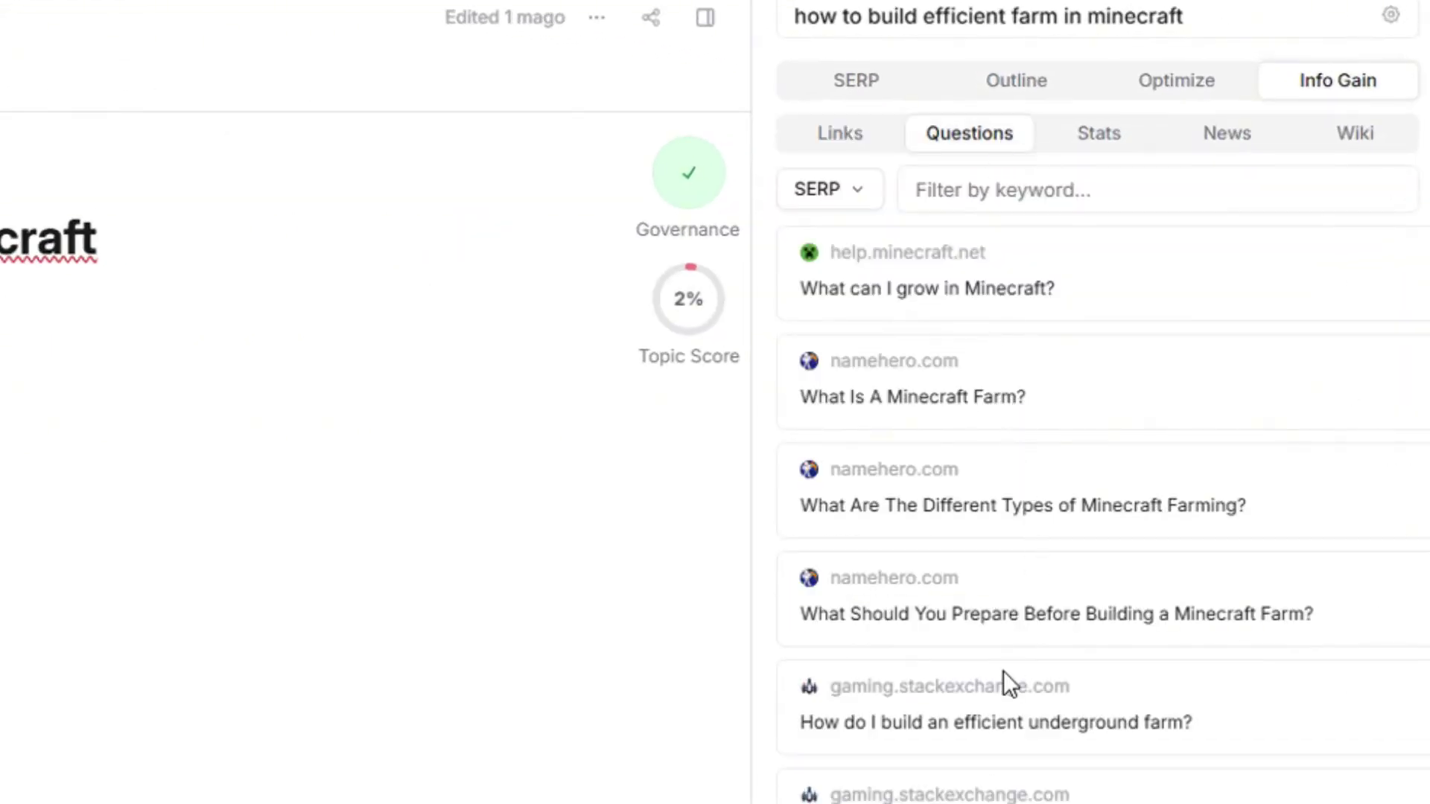
# Step: Browse the 9 top search results, then scroll through the 28-heading suggested outline
pyautogui.click(894, 83)
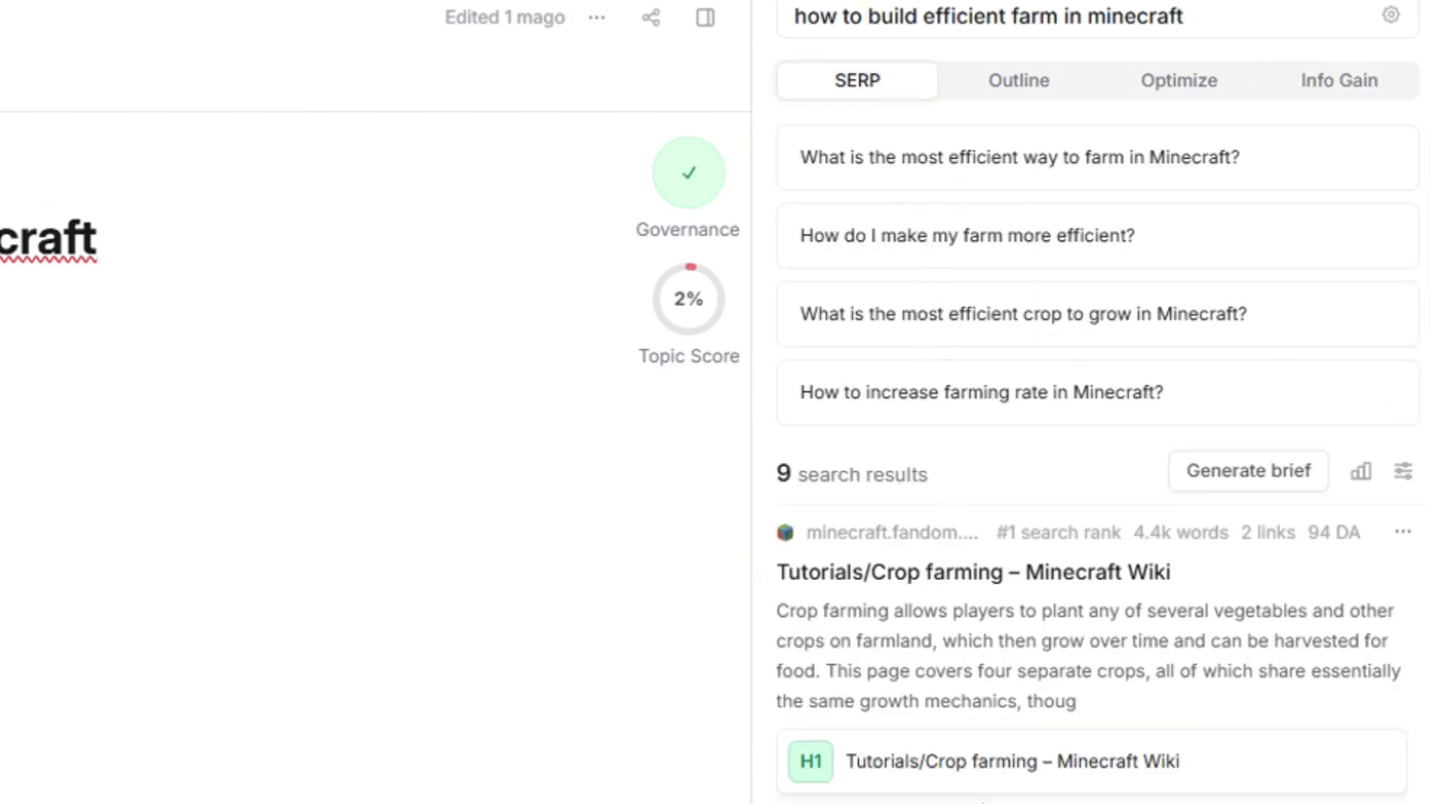
pyautogui.scroll(-5, 1095, 447)
pyautogui.click(1020, 80)
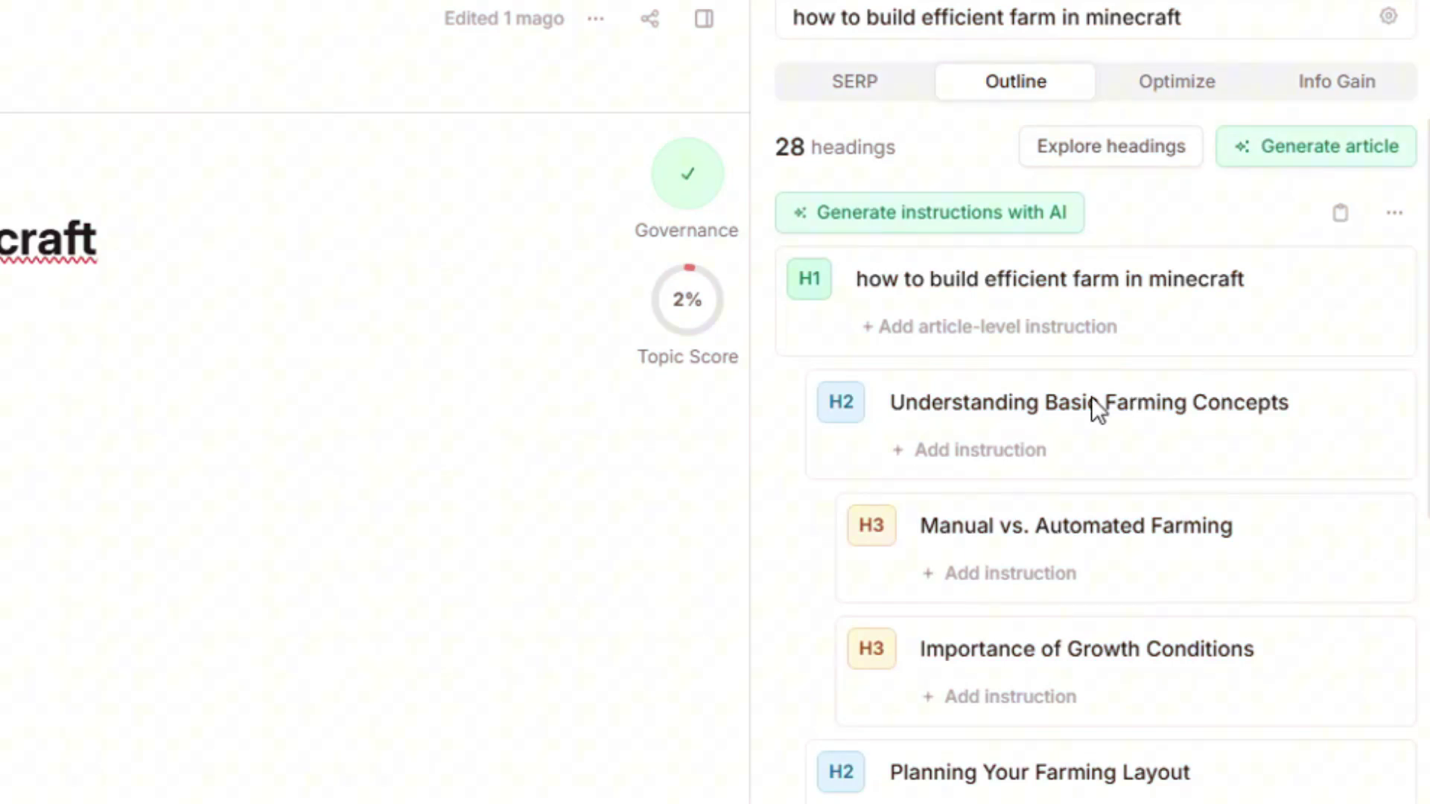
pyautogui.scroll(-20, 1103, 745)
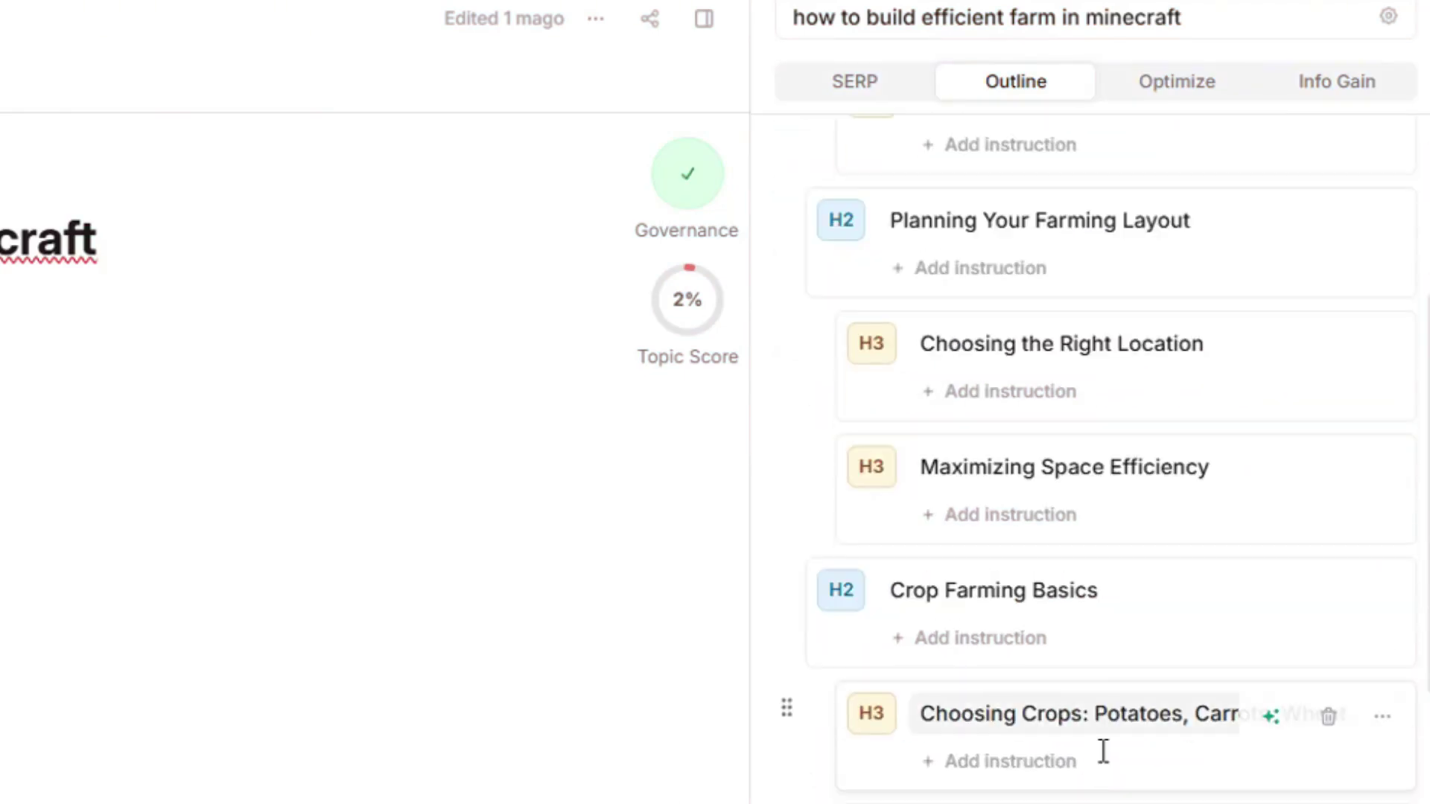
pyautogui.scroll(-7, 1107, 728)
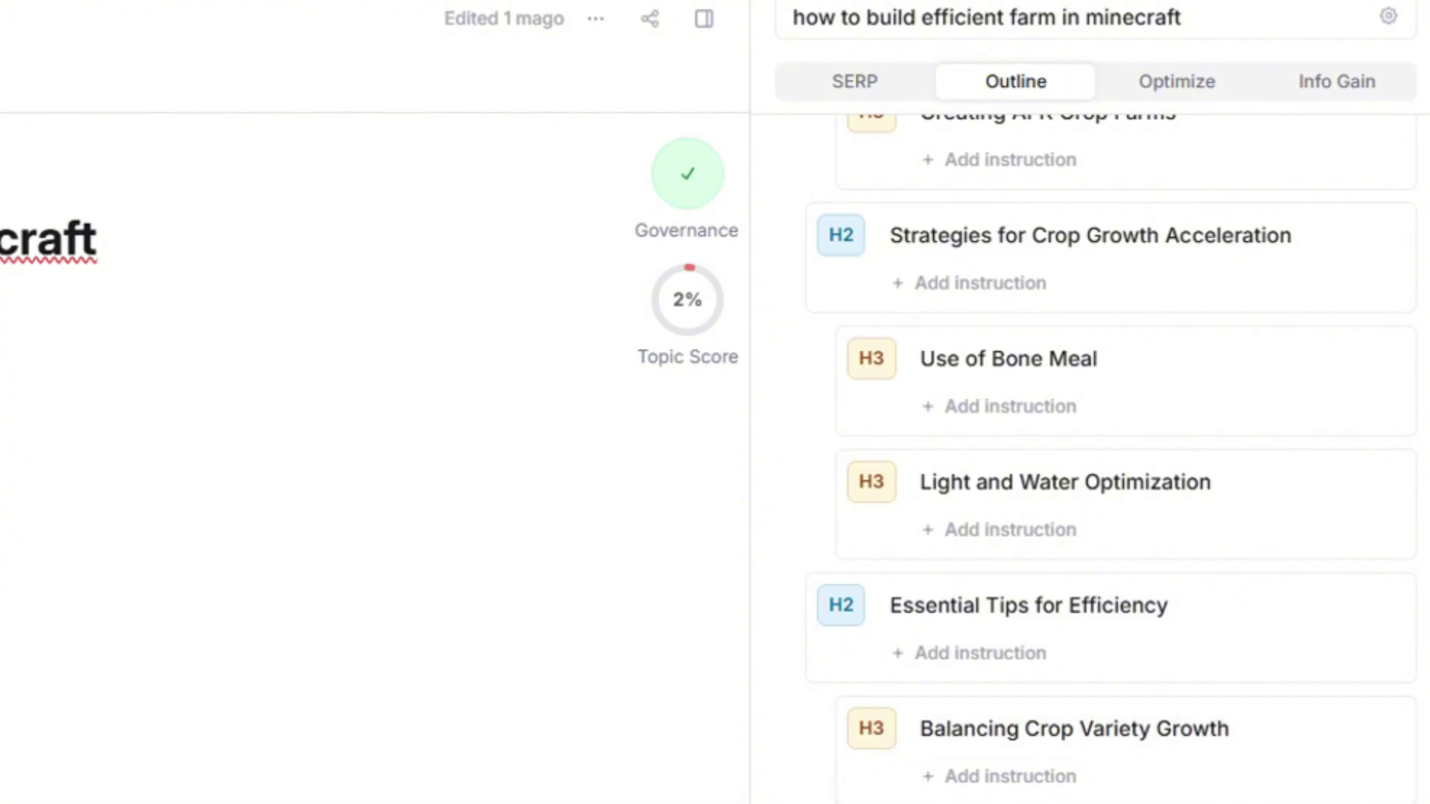
pyautogui.scroll(20, 1118, 447)
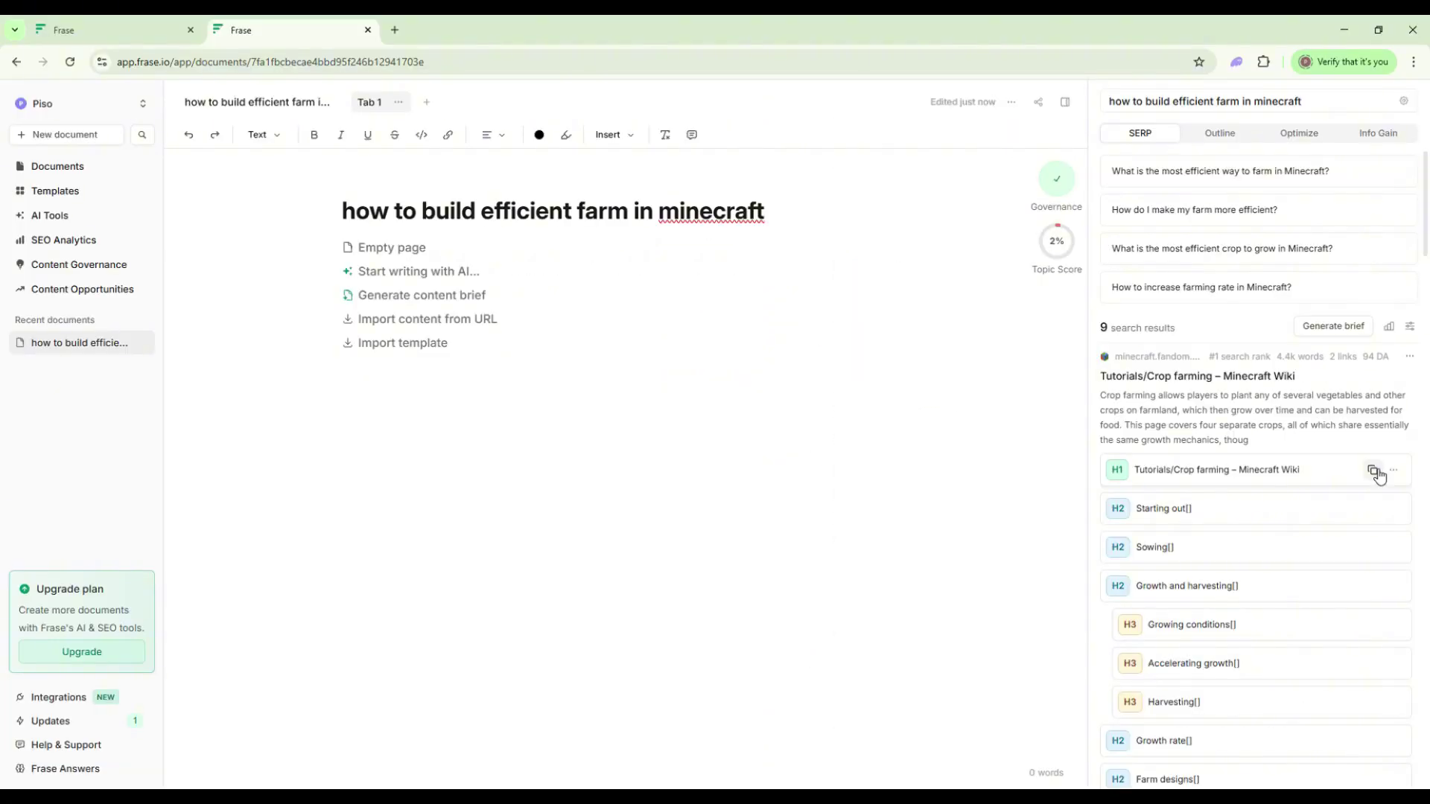
# Step: Insert the Minecraft Wiki and Starting out headings, then clear all document content
pyautogui.click(1375, 472)
pyautogui.click(1375, 510)
pyautogui.moveTo(456, 309); pyautogui.dragTo(379, 324)
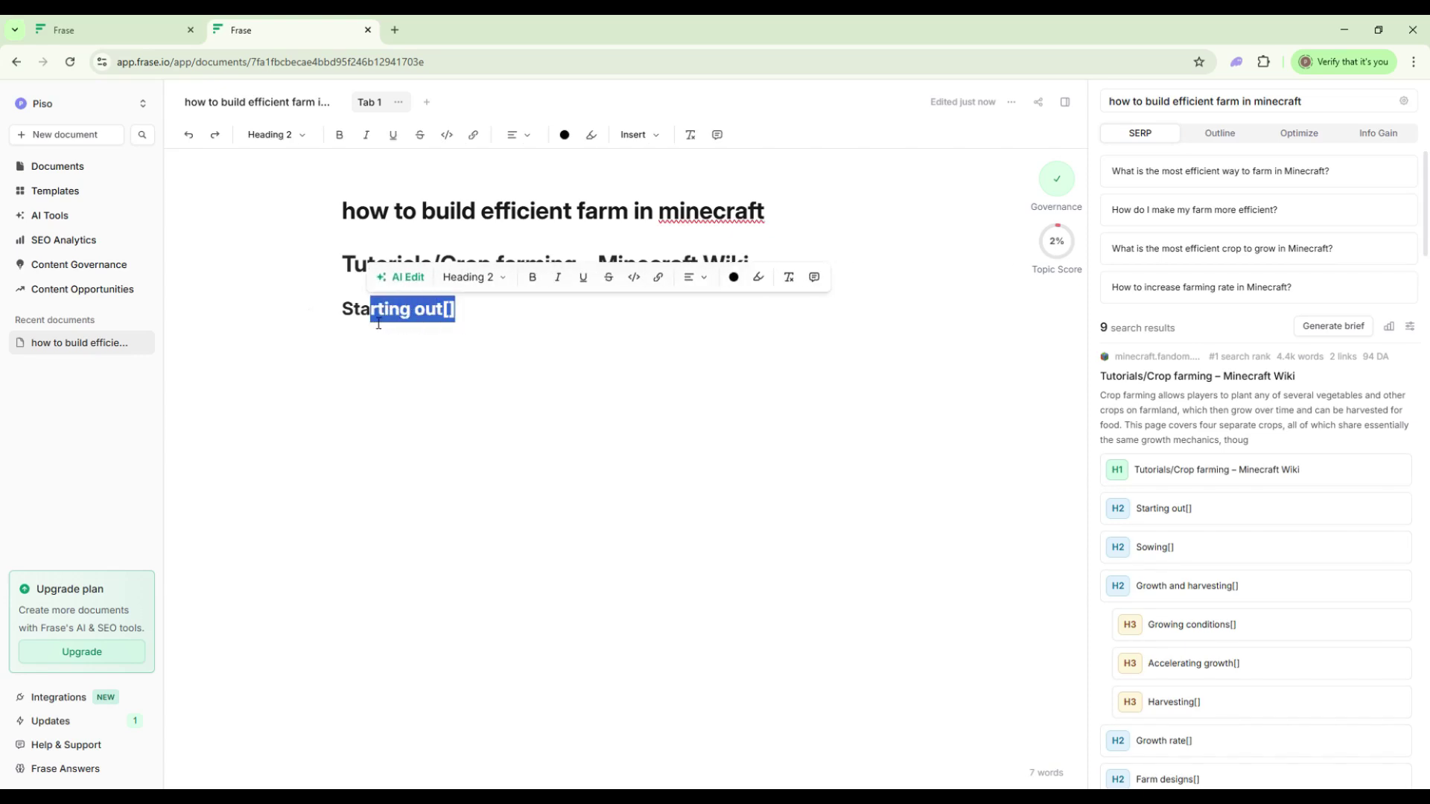
pyautogui.press('BackSpace')
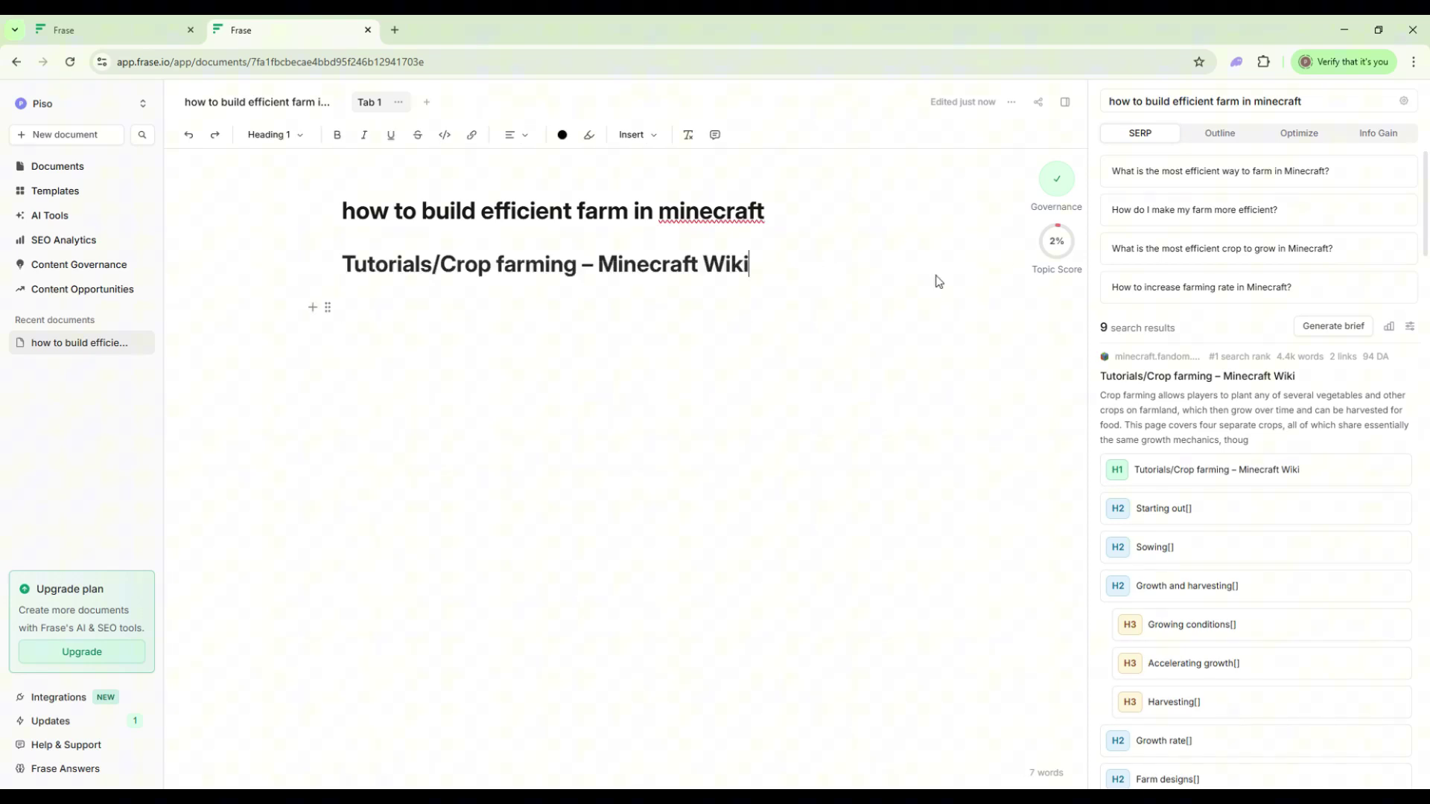
pyautogui.hotkey('ctrl', 'a')
pyautogui.press('BackSpace')
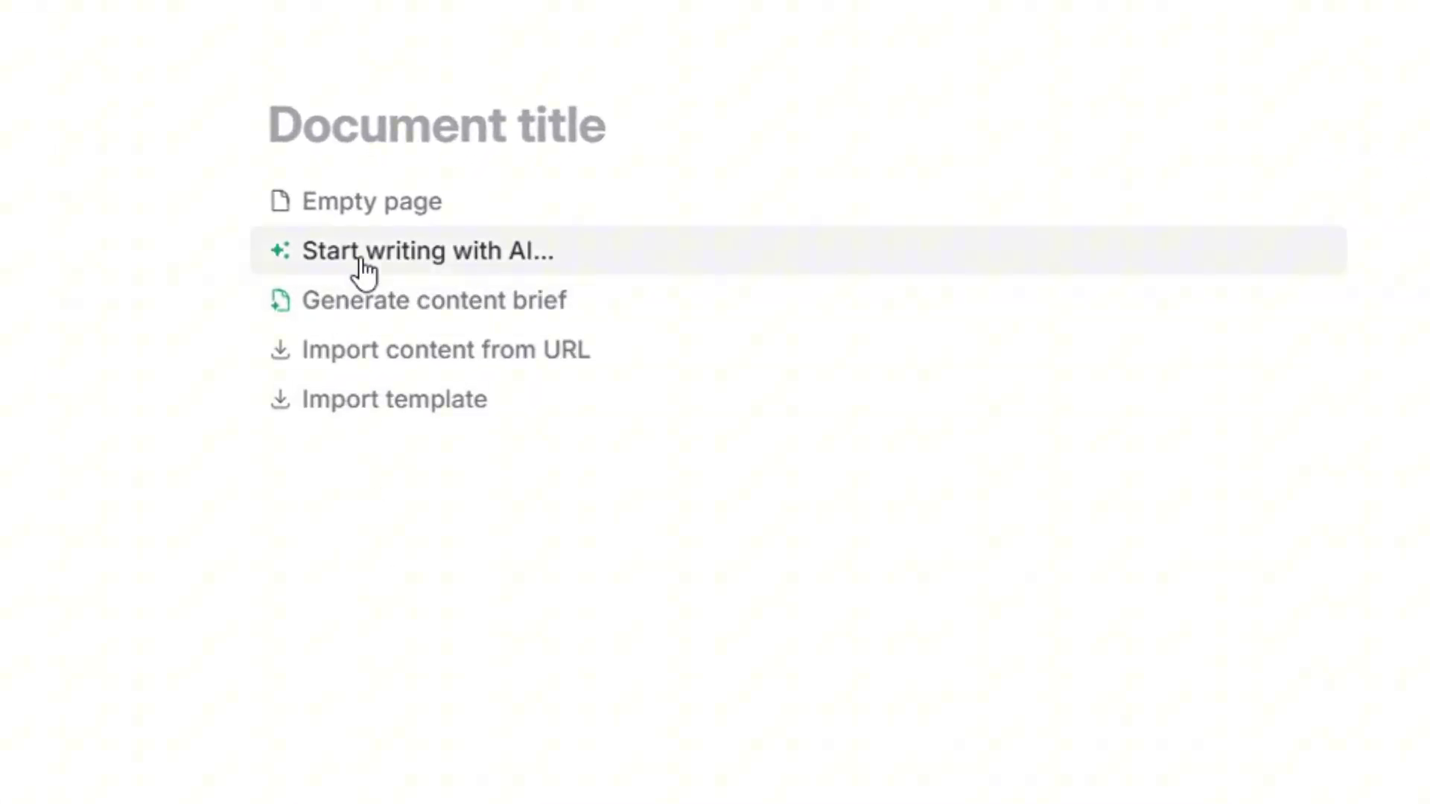
# Step: Generate an AI-written draft from the prompt 'how to build a hopper system'
pyautogui.click(361, 262)
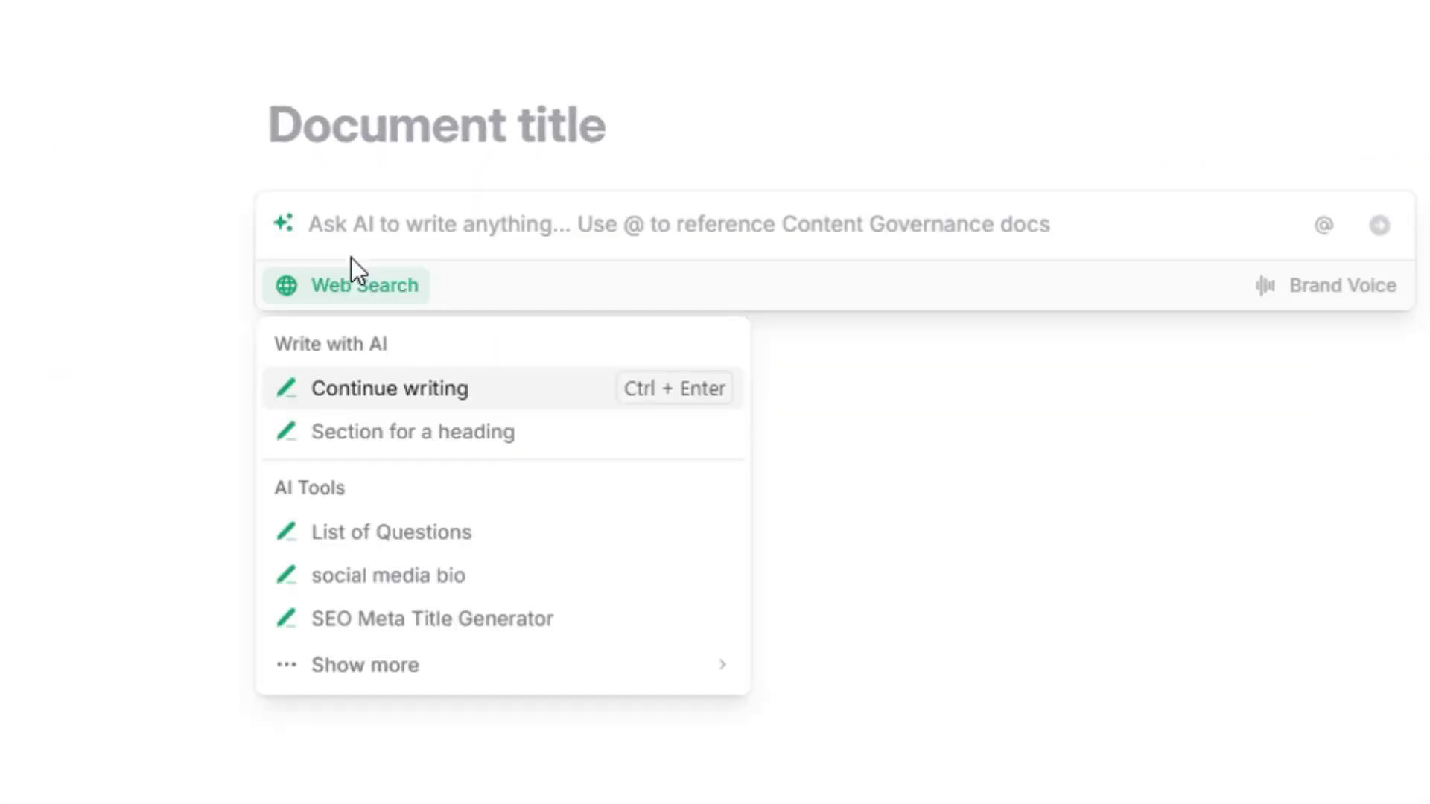
pyautogui.write('how to build a hopper system')
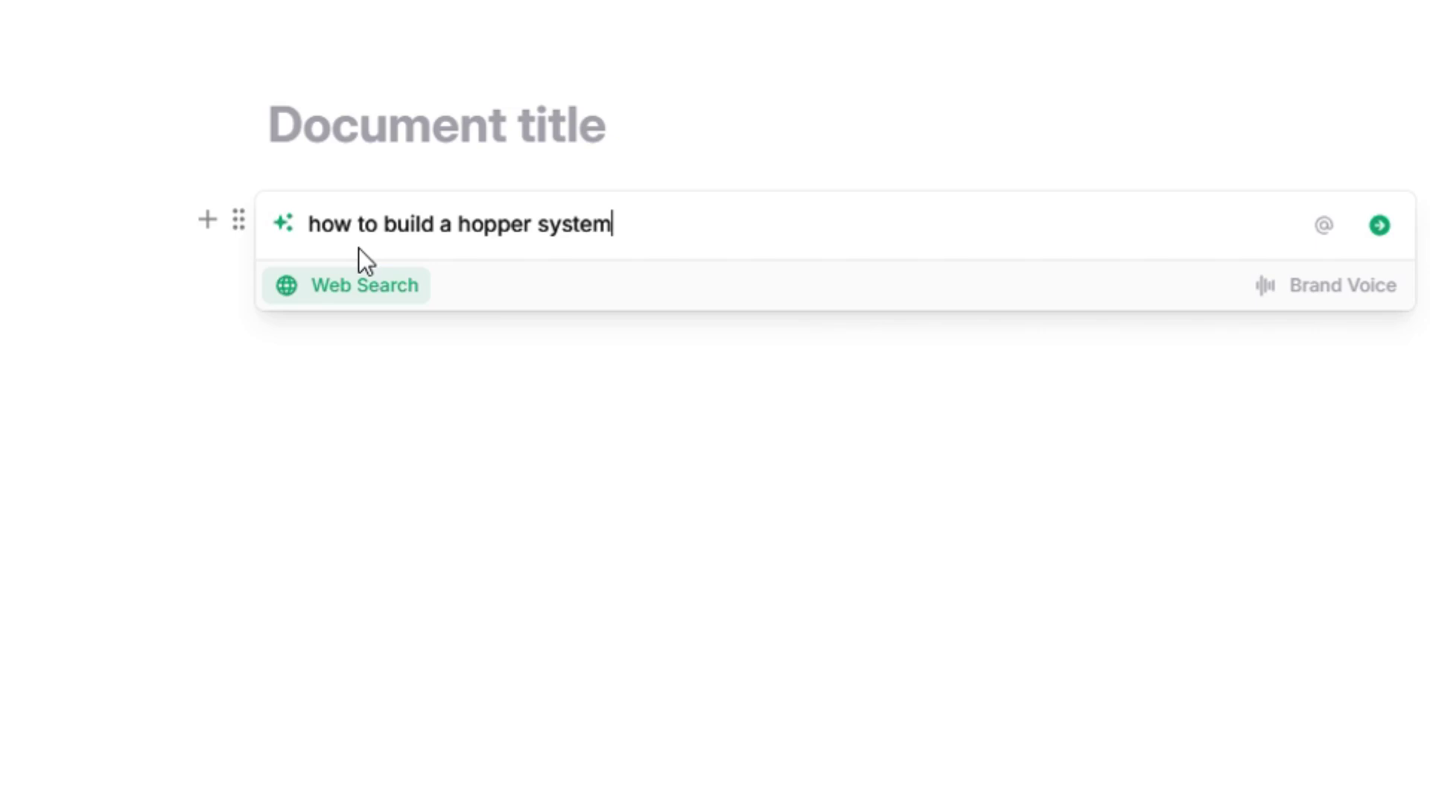
pyautogui.click(1380, 226)
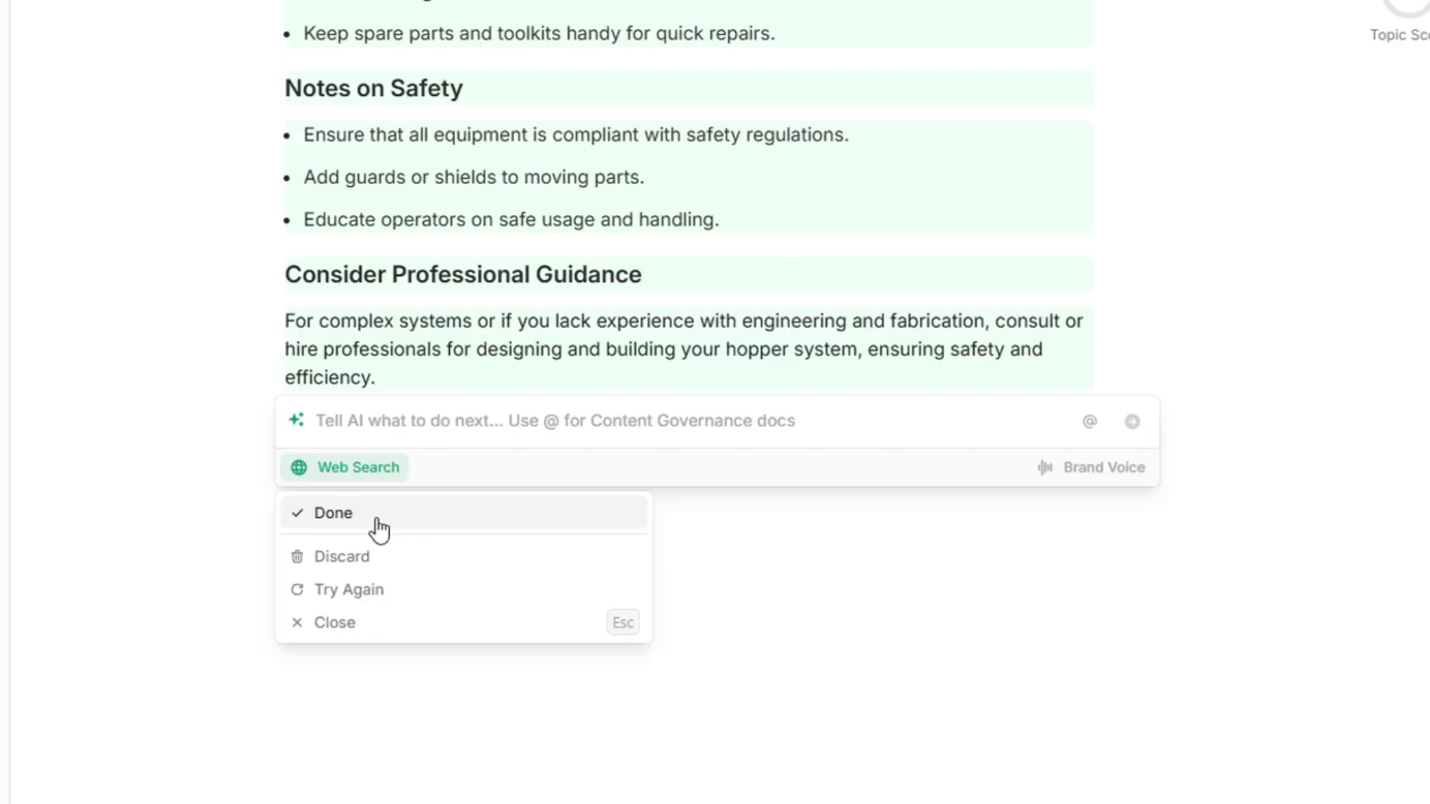
pyautogui.click(377, 519)
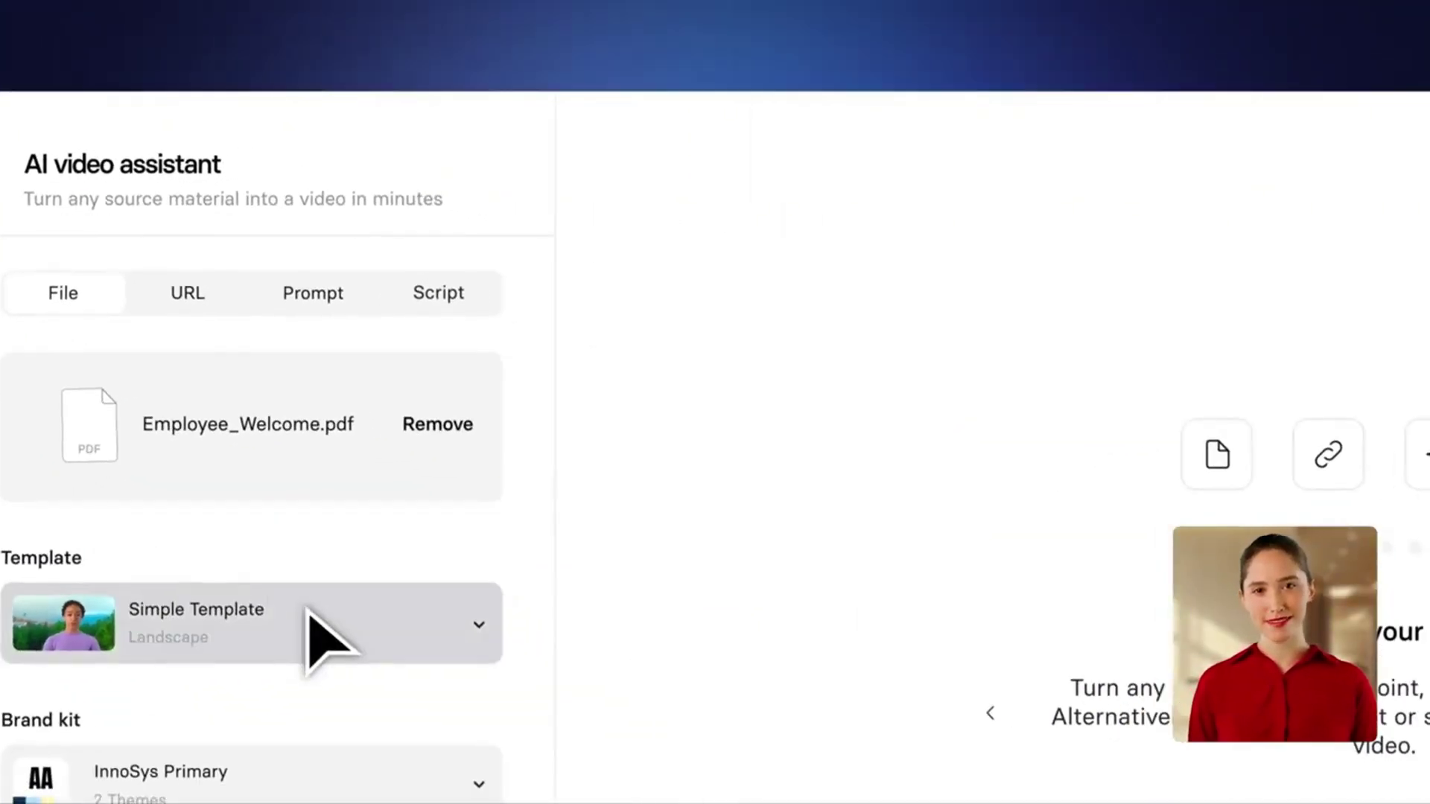
# Step: Apply the Employee Welcome template and InnoSys Tertiary brand kit, then generate the outline from Employee_Welcome.pdf
pyautogui.click(566, 789)
pyautogui.click(642, 465)
pyautogui.click(1221, 182)
pyautogui.click(447, 629)
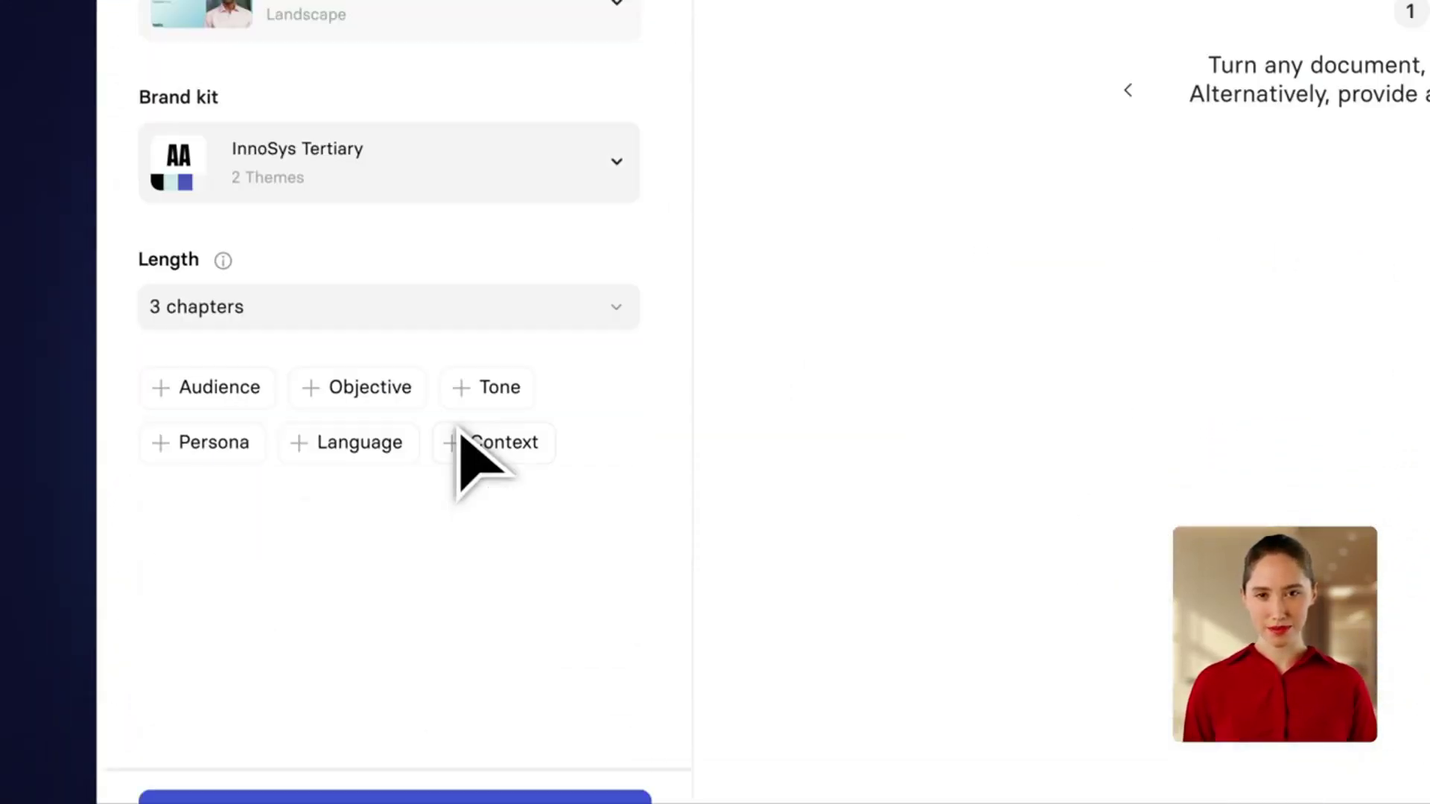
pyautogui.click(491, 708)
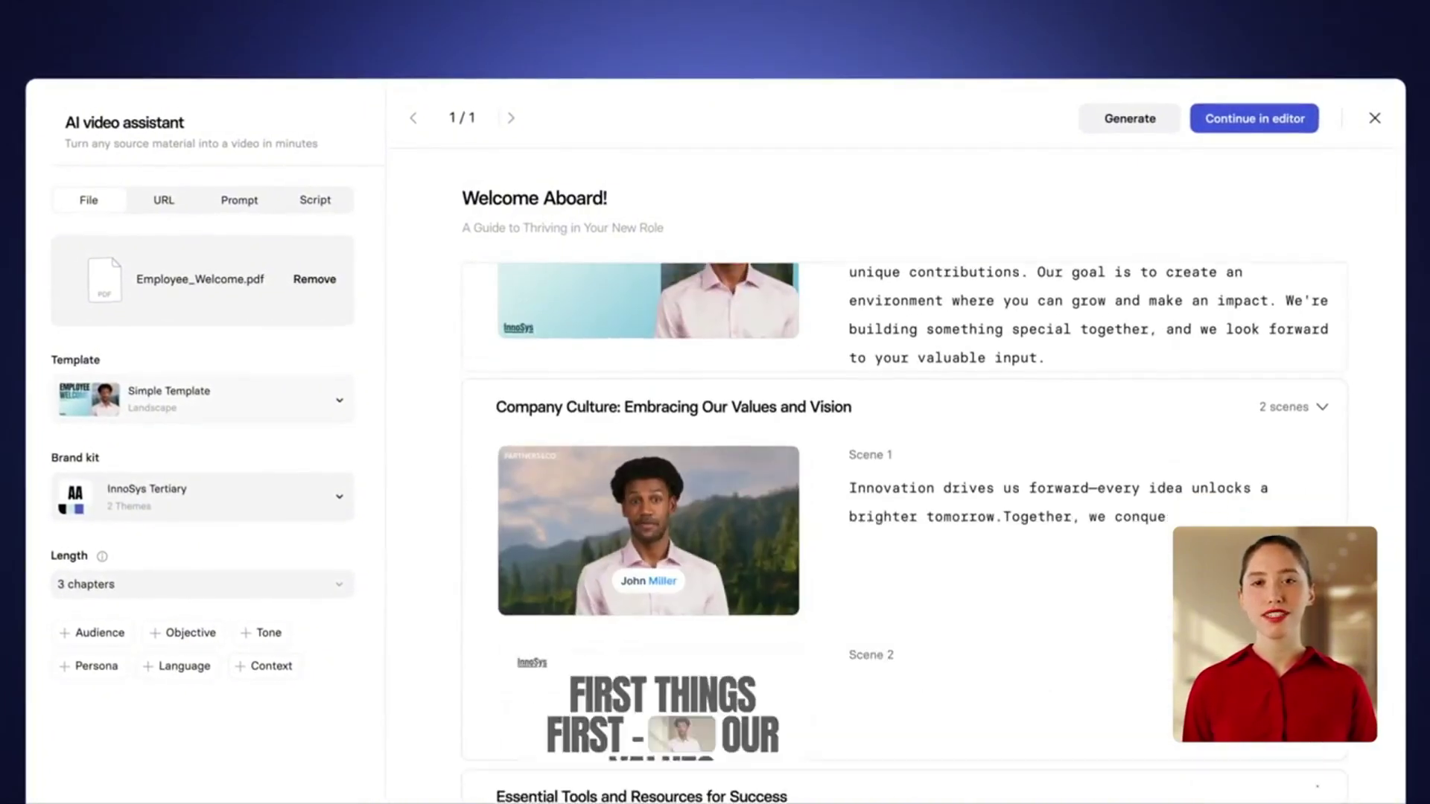
pyautogui.scroll(-5, 905, 521)
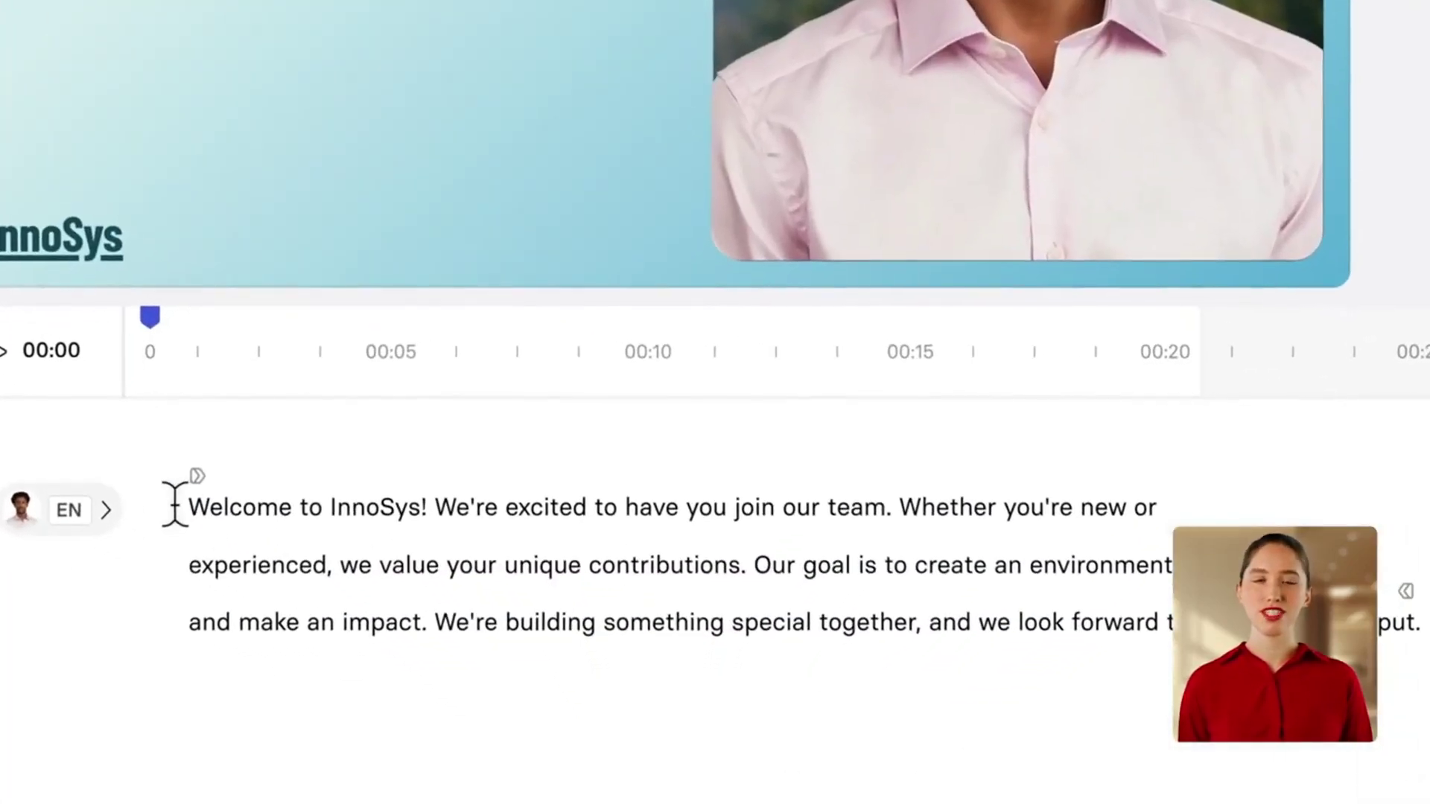
# Step: Replace the welcome script paragraph with a shorter AI-rewritten version
pyautogui.moveTo(172, 505); pyautogui.dragTo(1391, 657)
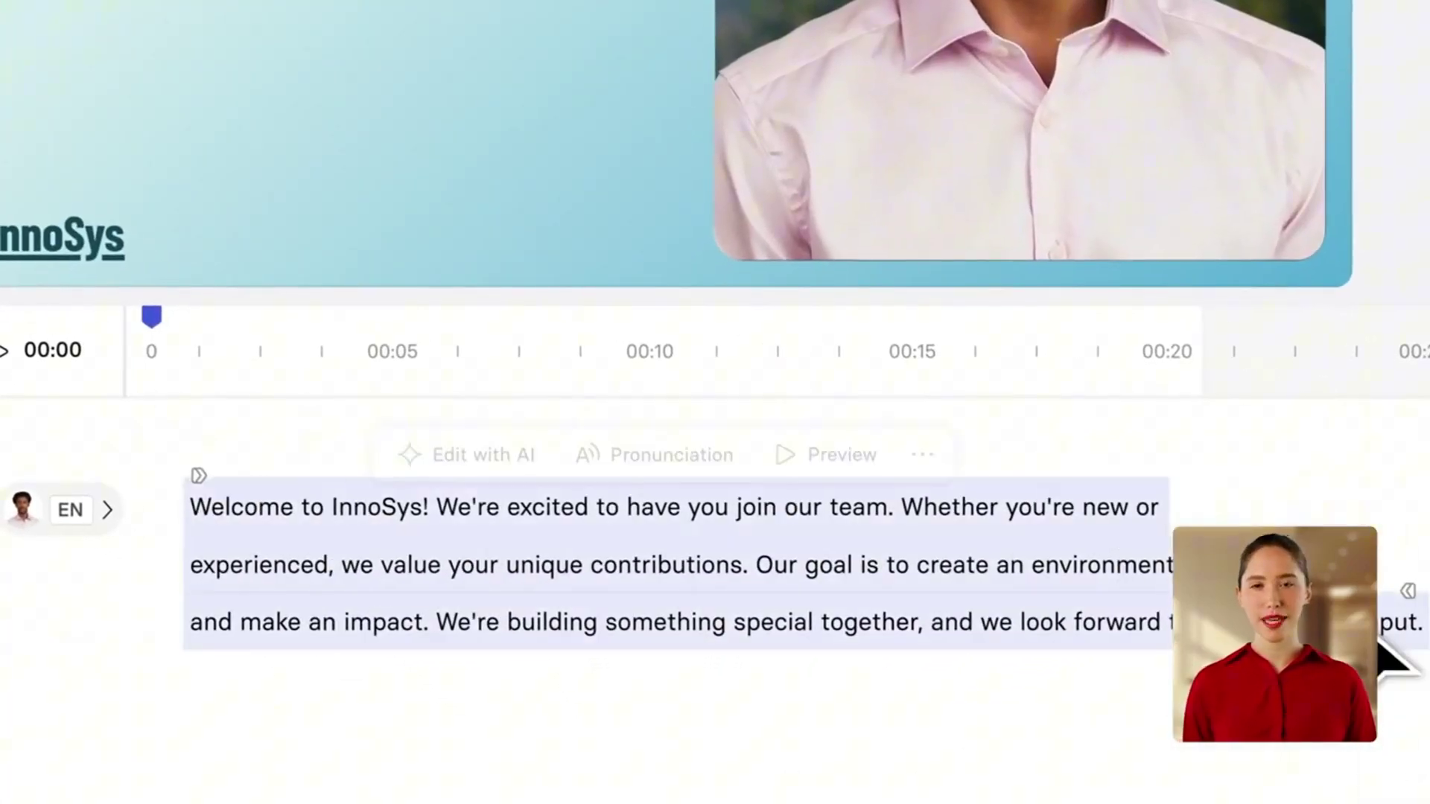
pyautogui.click(462, 454)
pyautogui.click(552, 535)
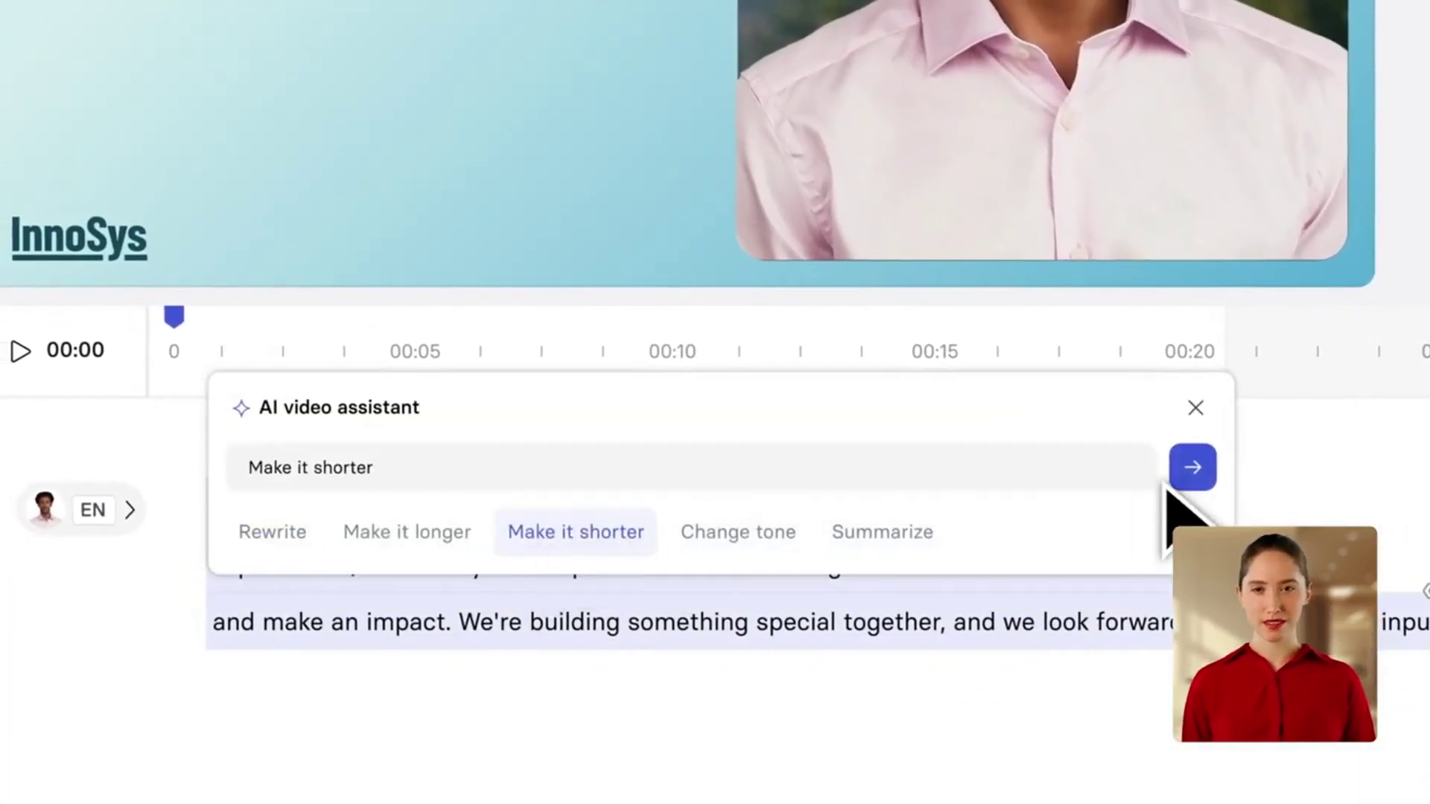
pyautogui.click(1192, 467)
pyautogui.click(1143, 406)
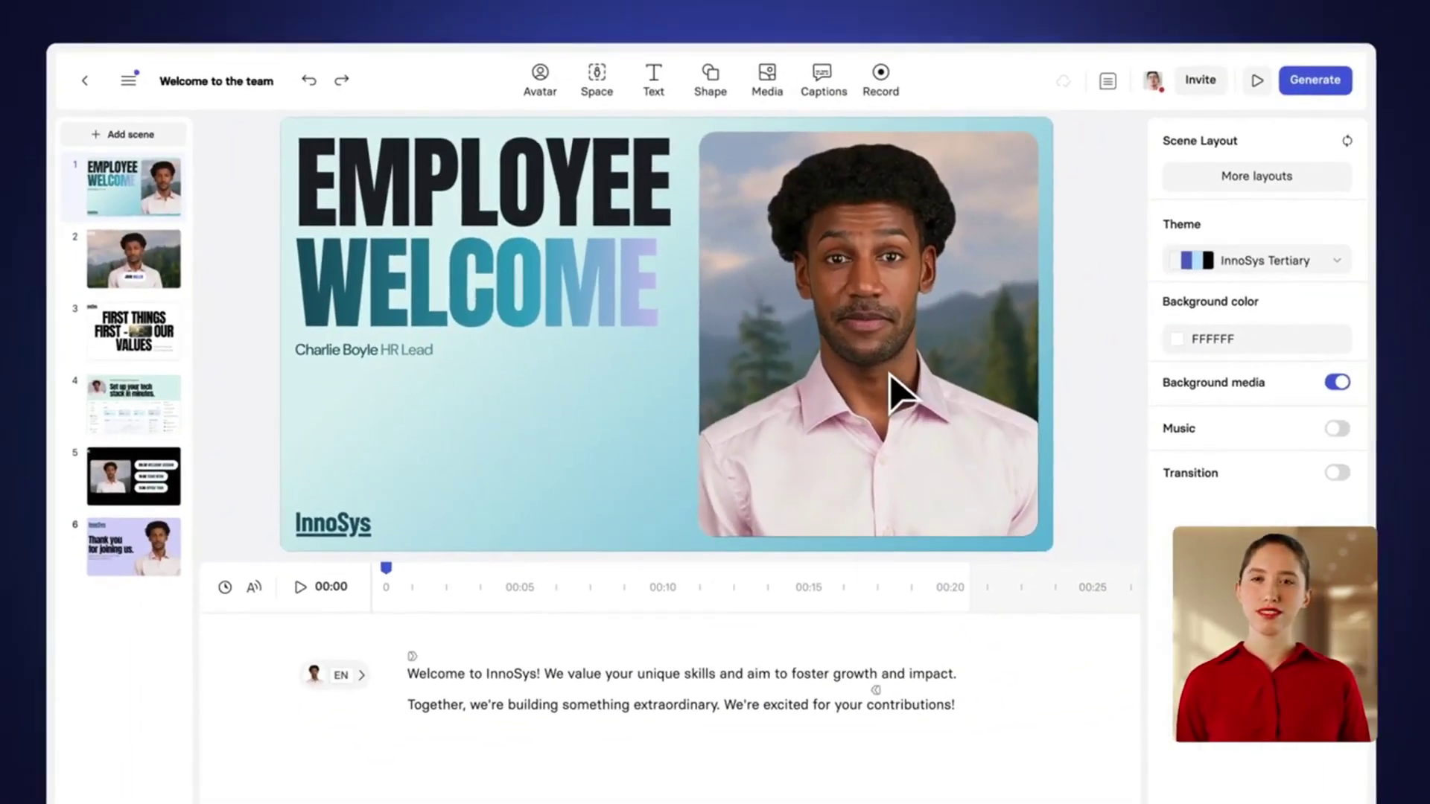
# Step: Swap the presenter avatar to Reema and bring up the script's voice list
pyautogui.click(1080, 111)
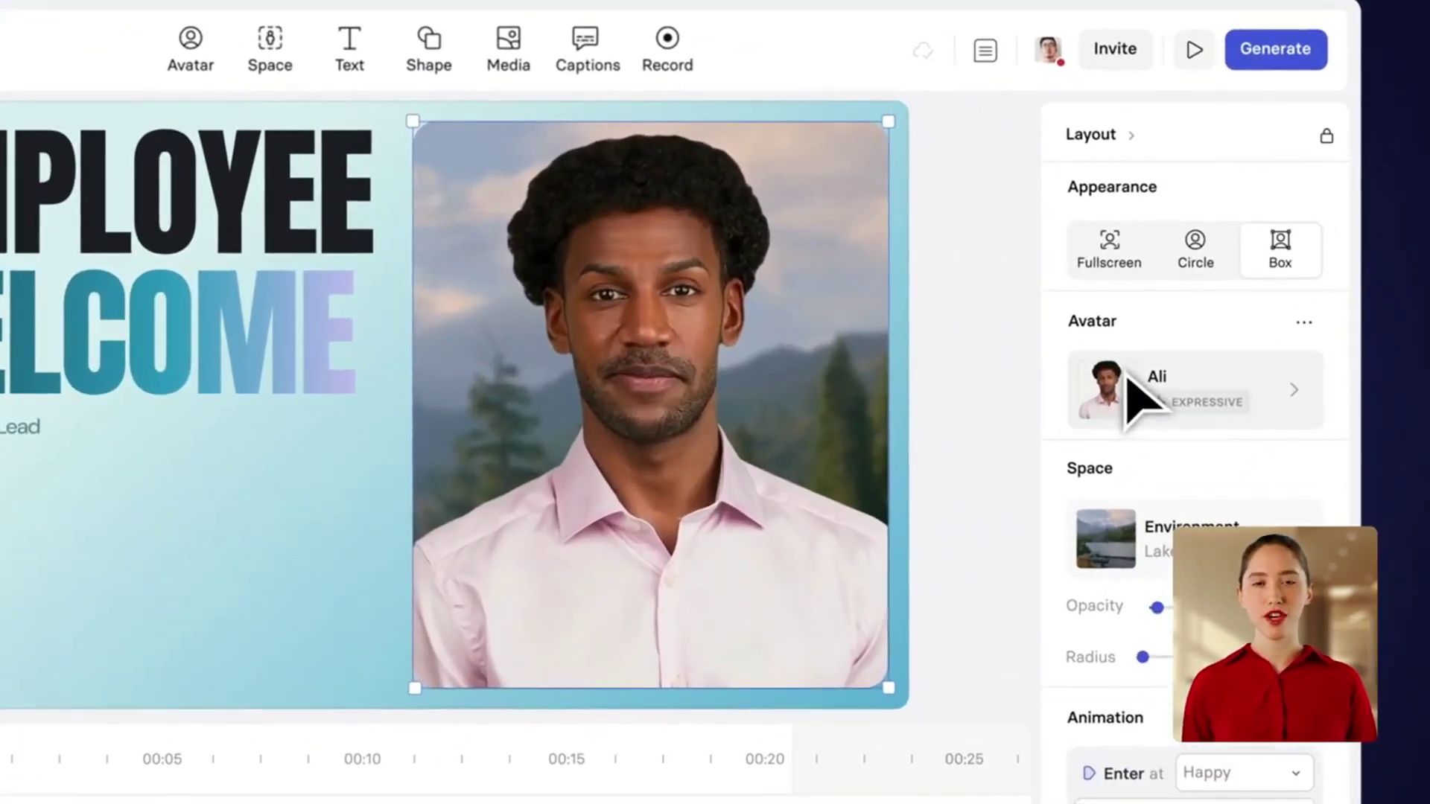
pyautogui.click(1127, 377)
pyautogui.click(812, 245)
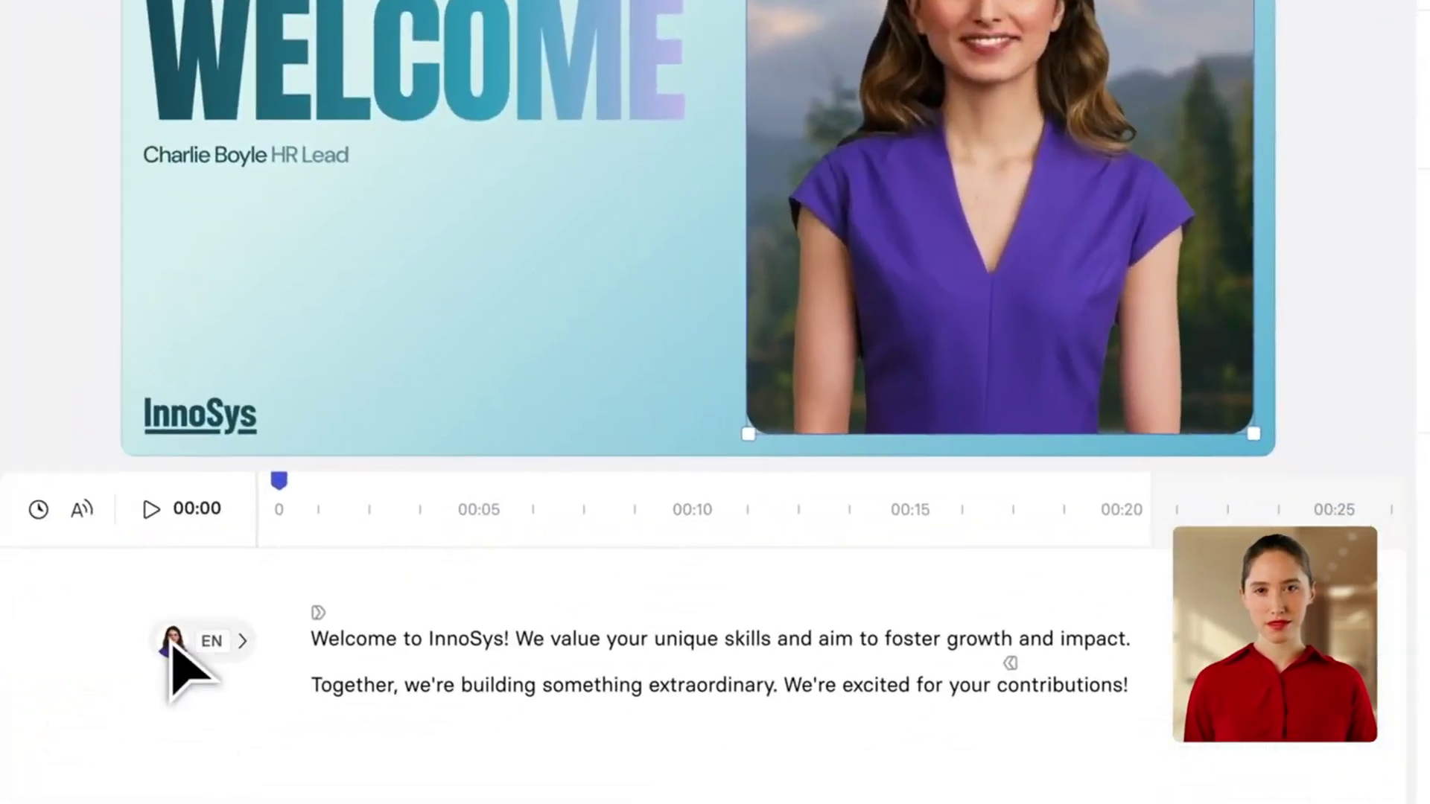
pyautogui.click(435, 633)
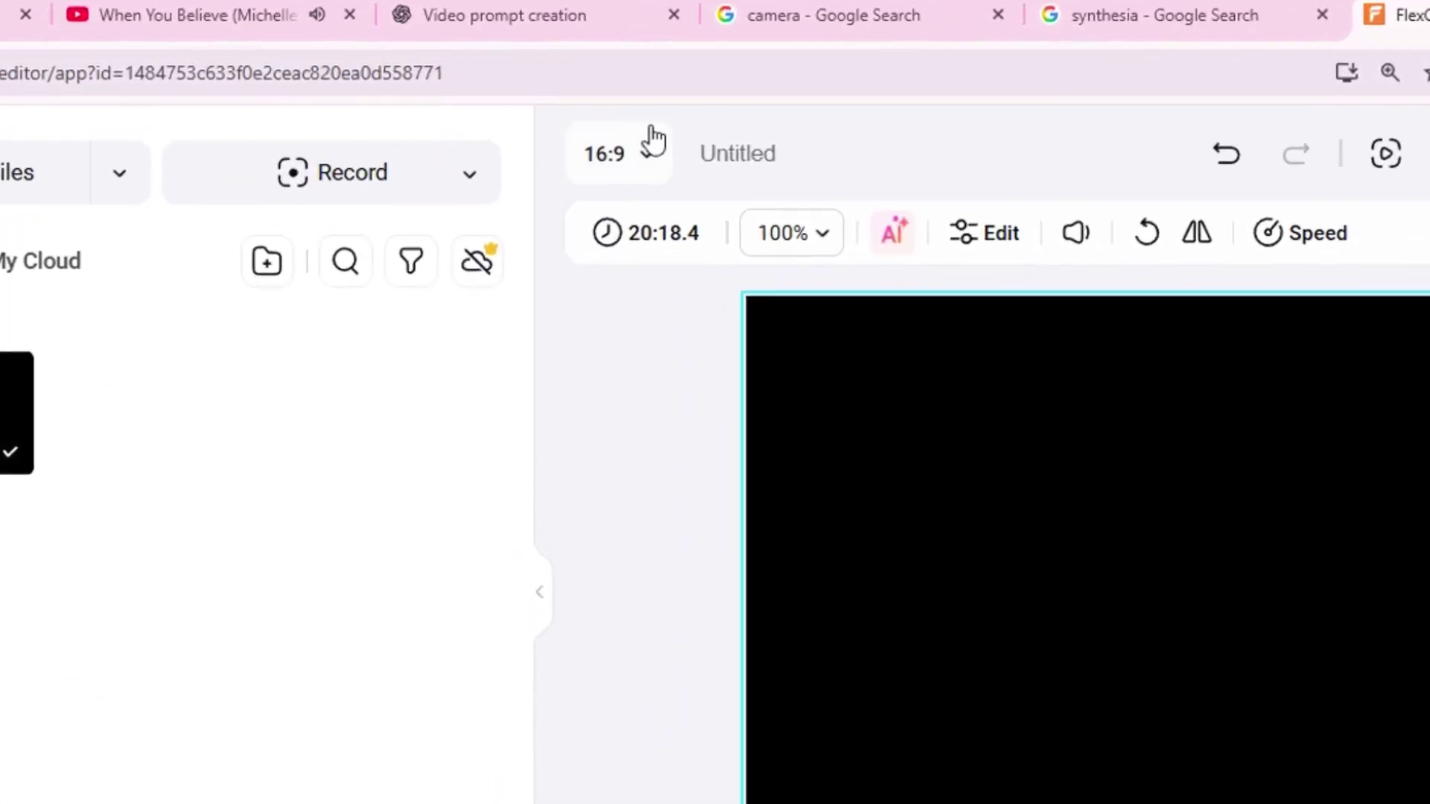
# Step: Set the project to 9:16 with the gameplay videos, splitting at 00:13.2 and the crafting screen
pyautogui.click(549, 124)
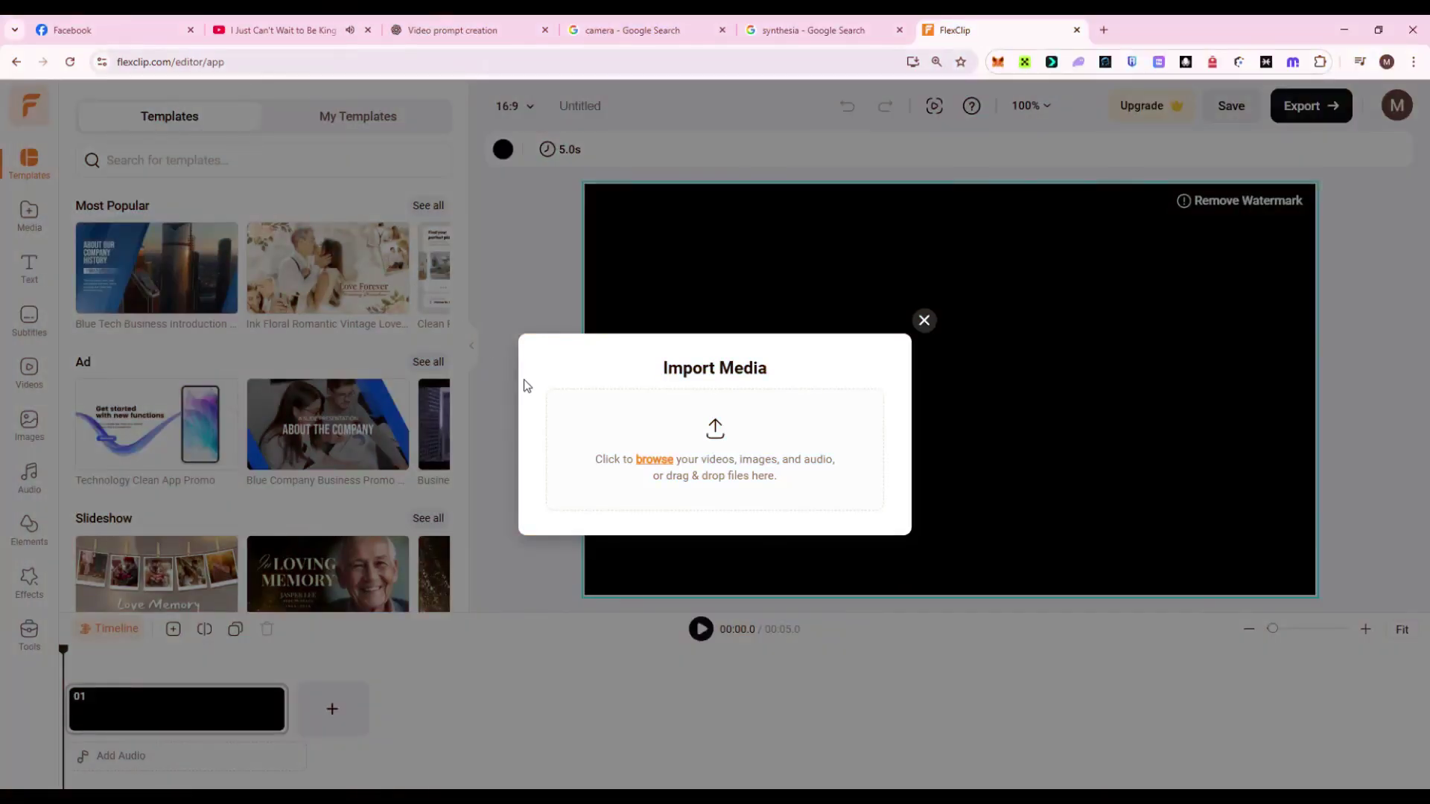
pyautogui.click(654, 459)
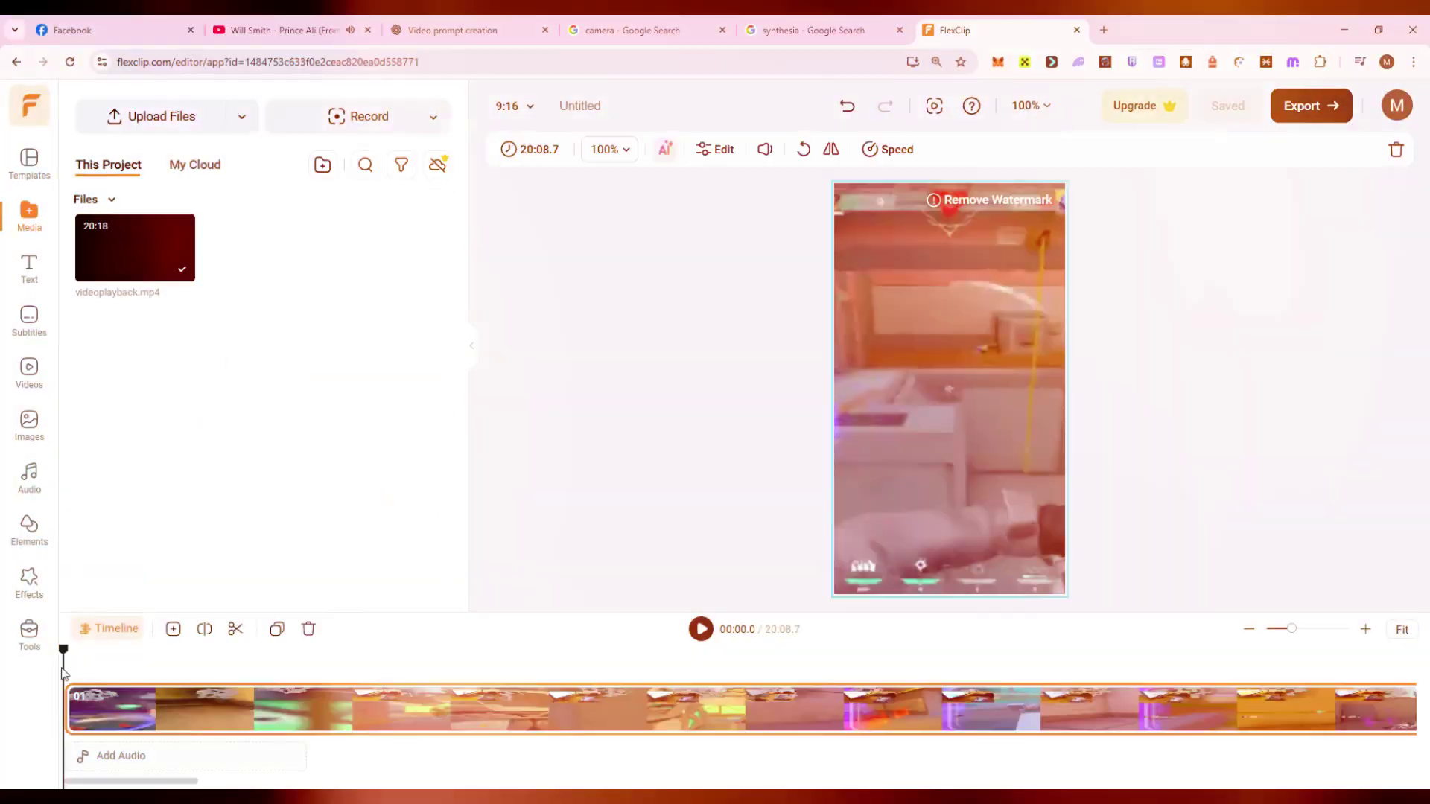
pyautogui.moveTo(64, 674); pyautogui.dragTo(214, 671)
pyautogui.press('s')
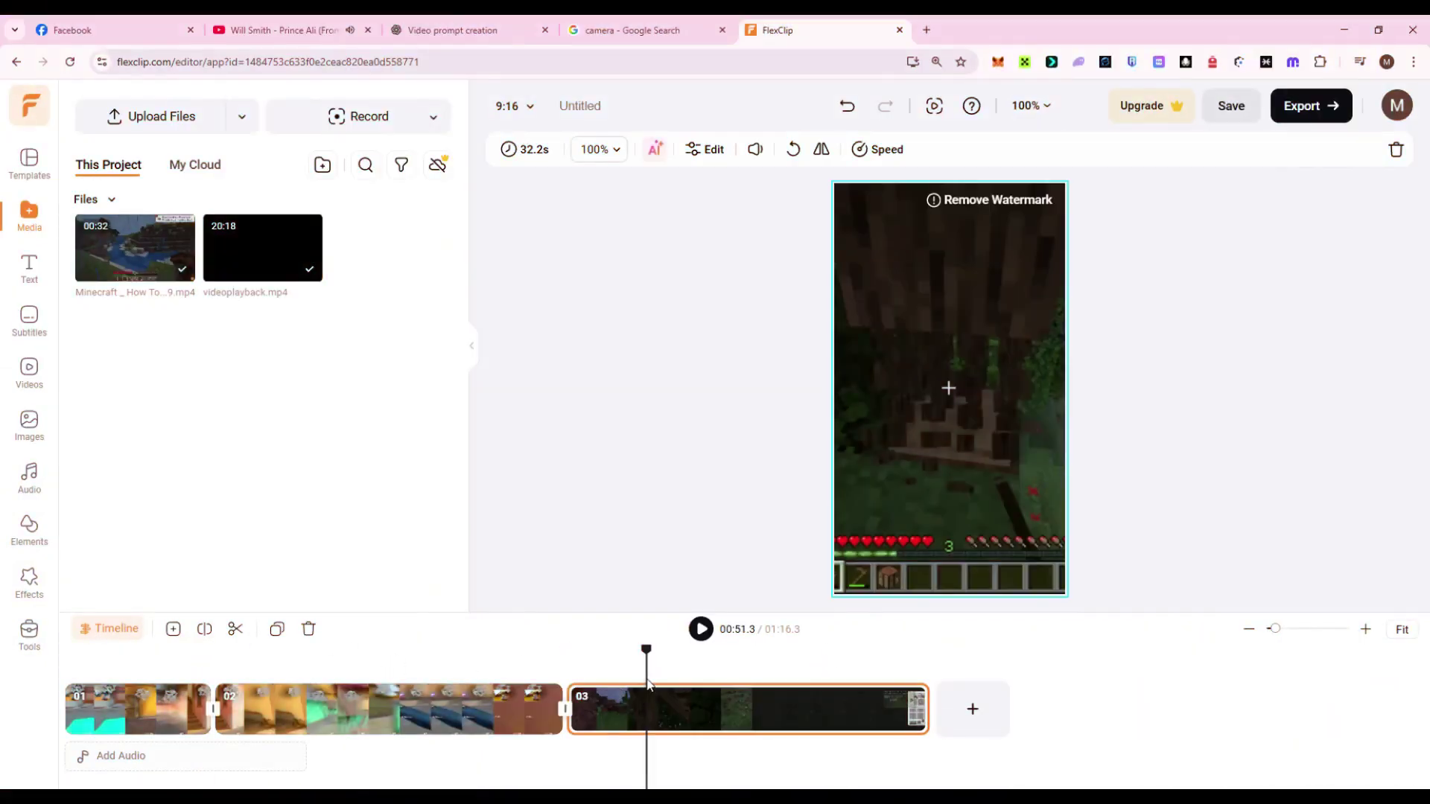
pyautogui.moveTo(648, 684); pyautogui.dragTo(791, 684)
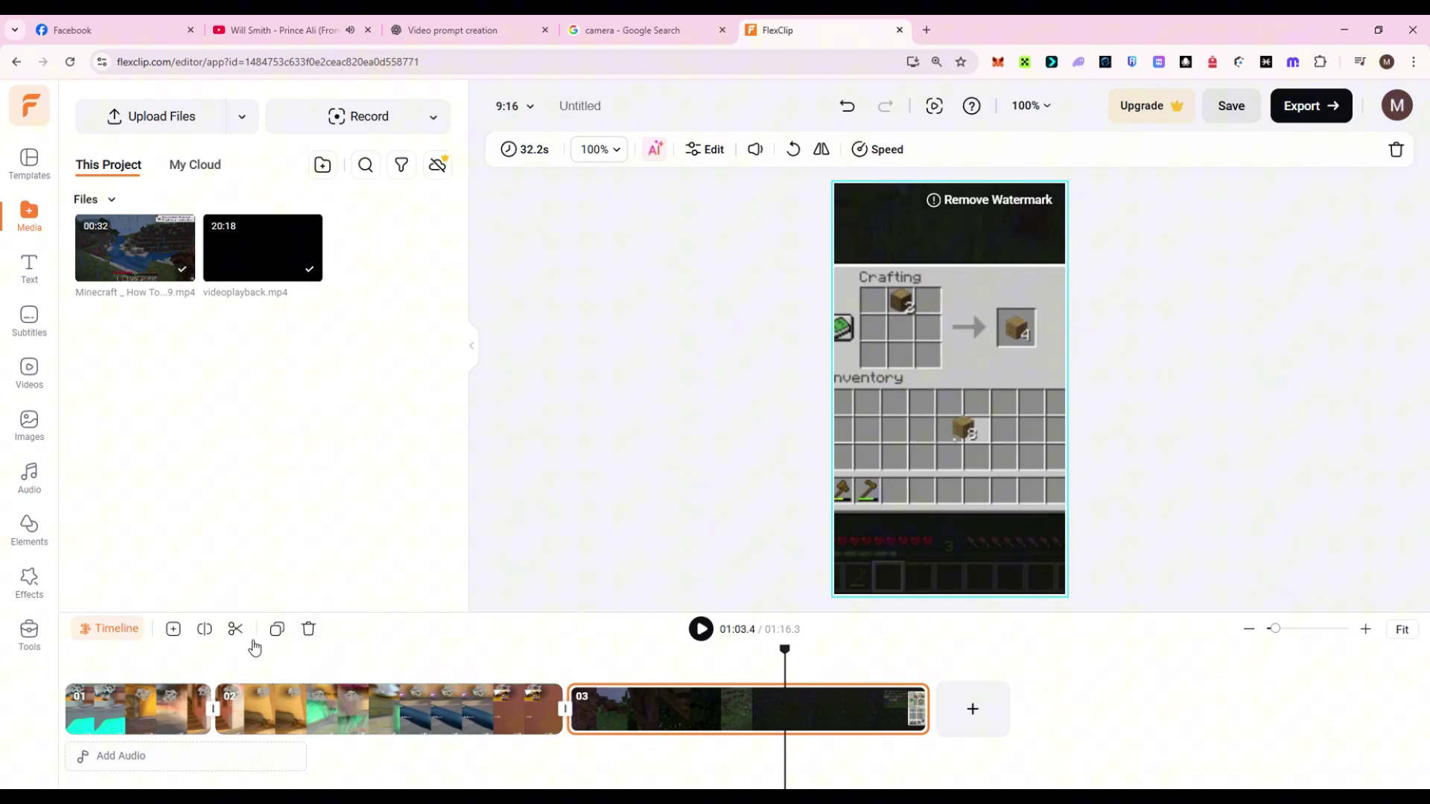
pyautogui.press('s')
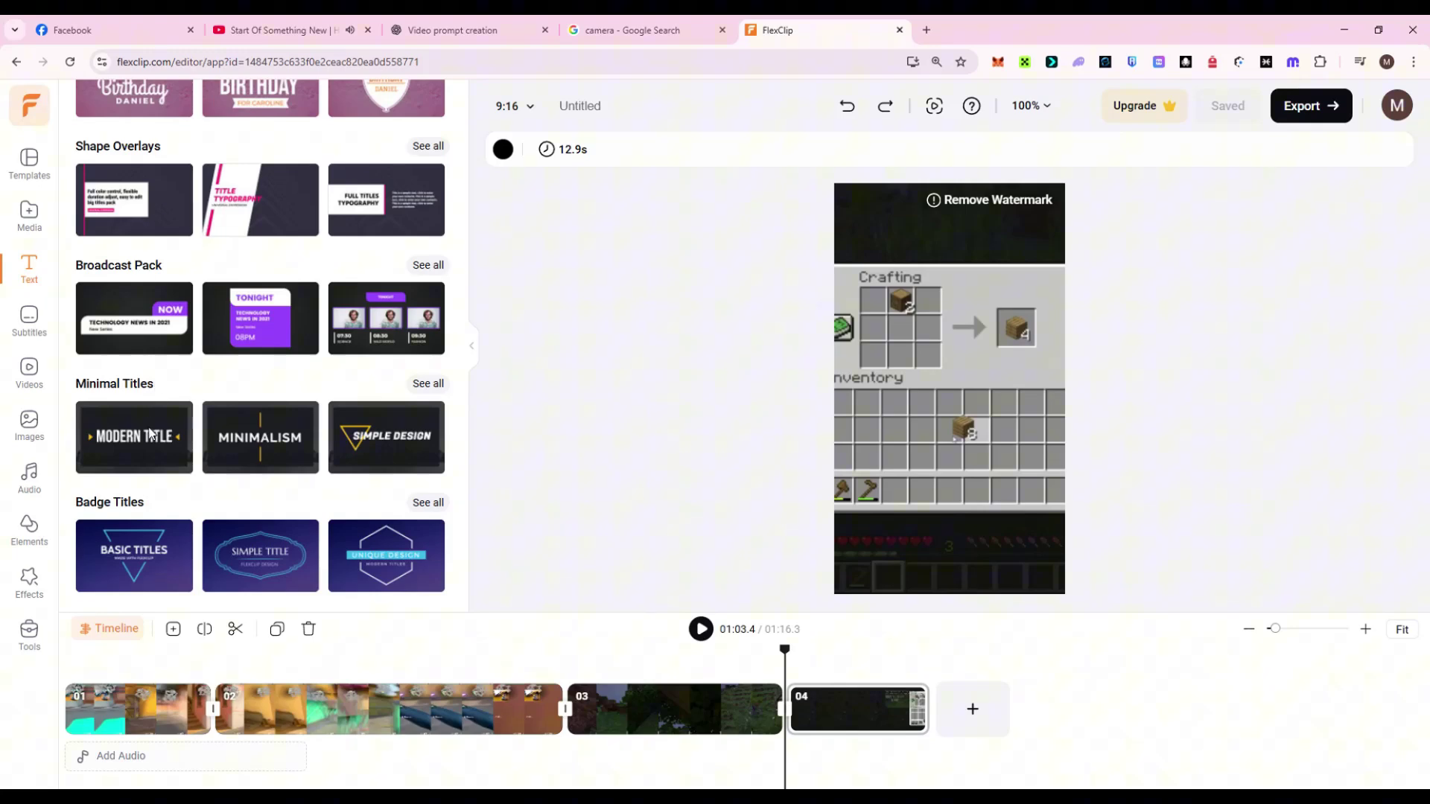
# Step: Add the Modern Title preset over the crafting clip and edit it to read 'STEP 1FIND SHELTER'
pyautogui.click(167, 440)
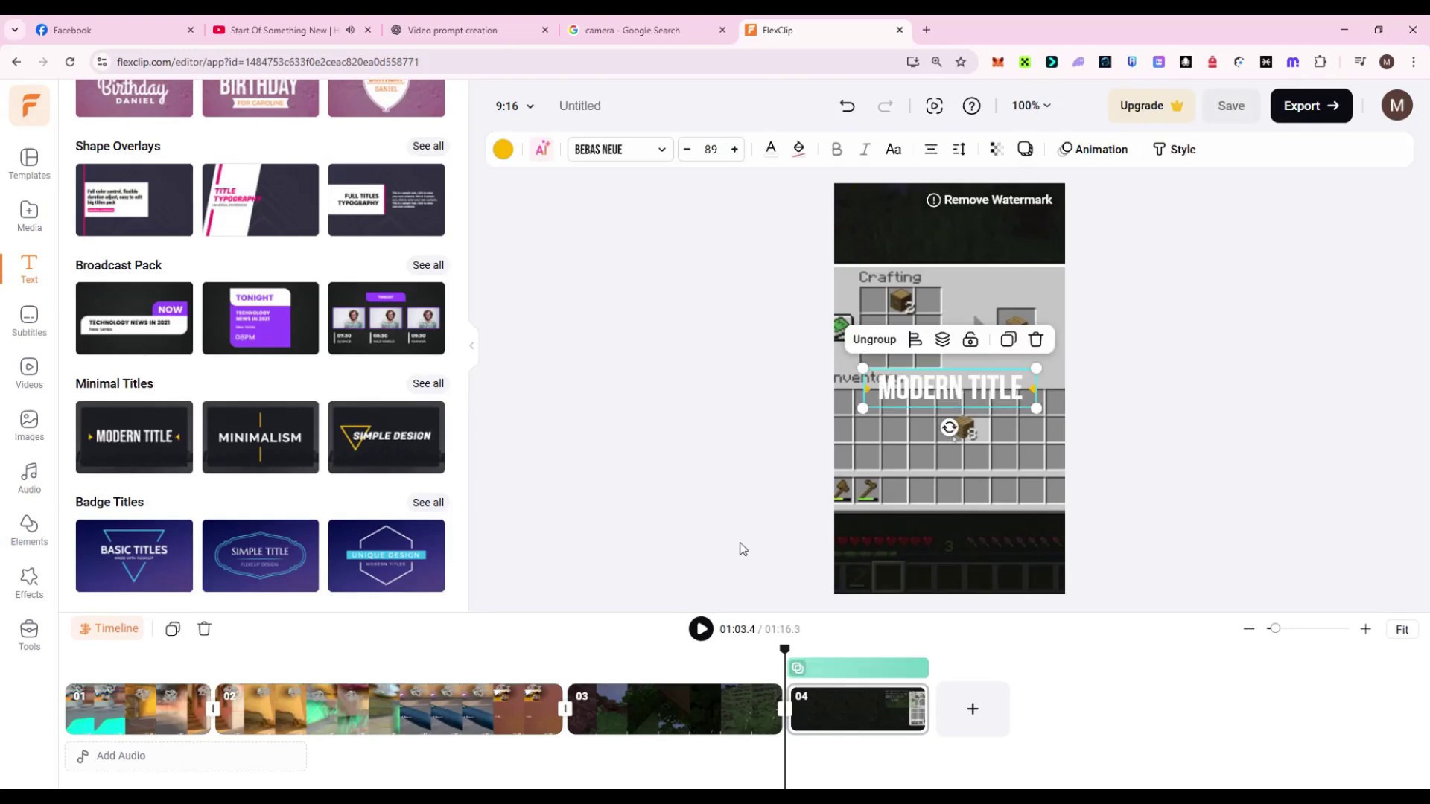
pyautogui.doubleClick(1007, 386)
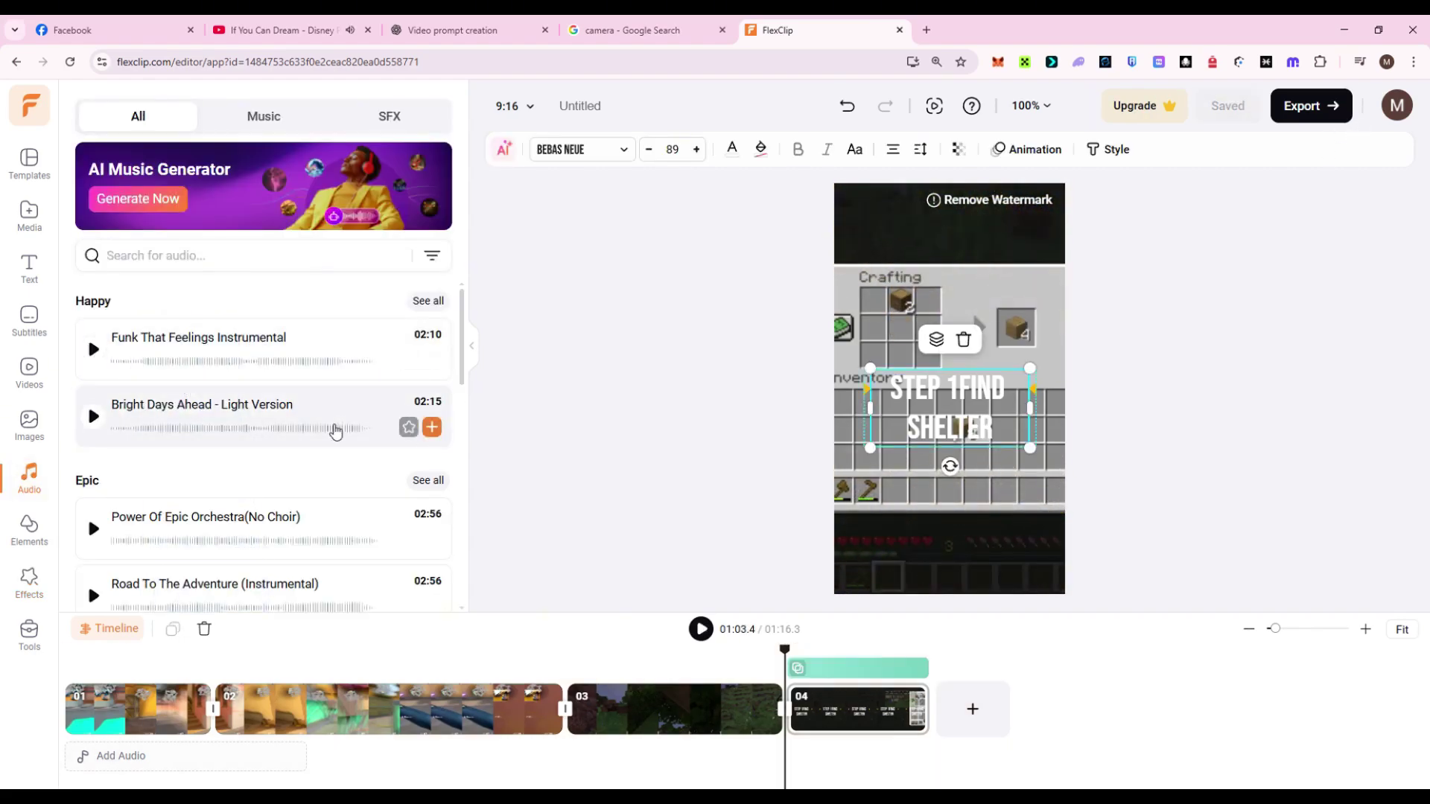
# Step: Preview Bright Days Ahead and add it to the timeline as background music
pyautogui.click(255, 430)
pyautogui.click(93, 416)
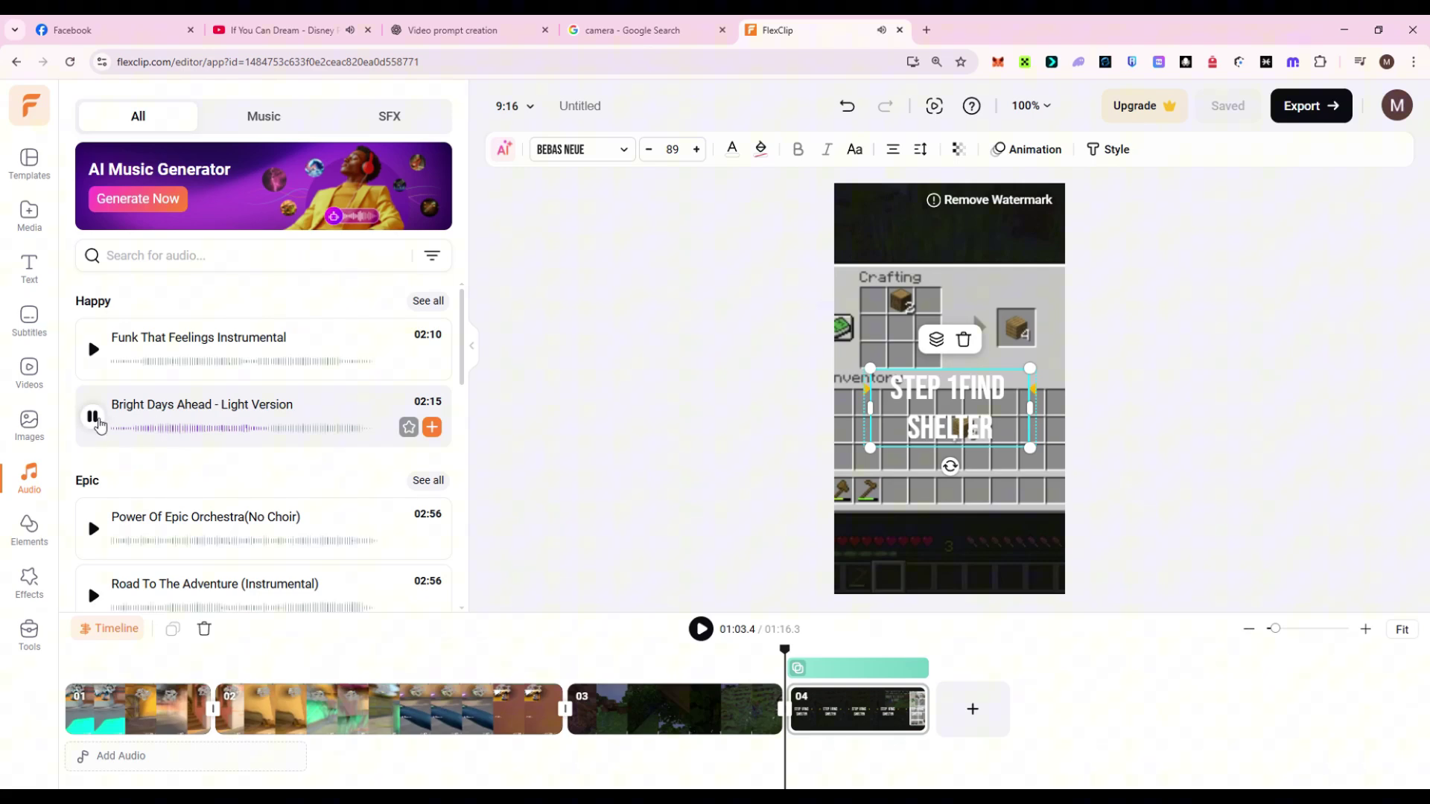
pyautogui.click(433, 428)
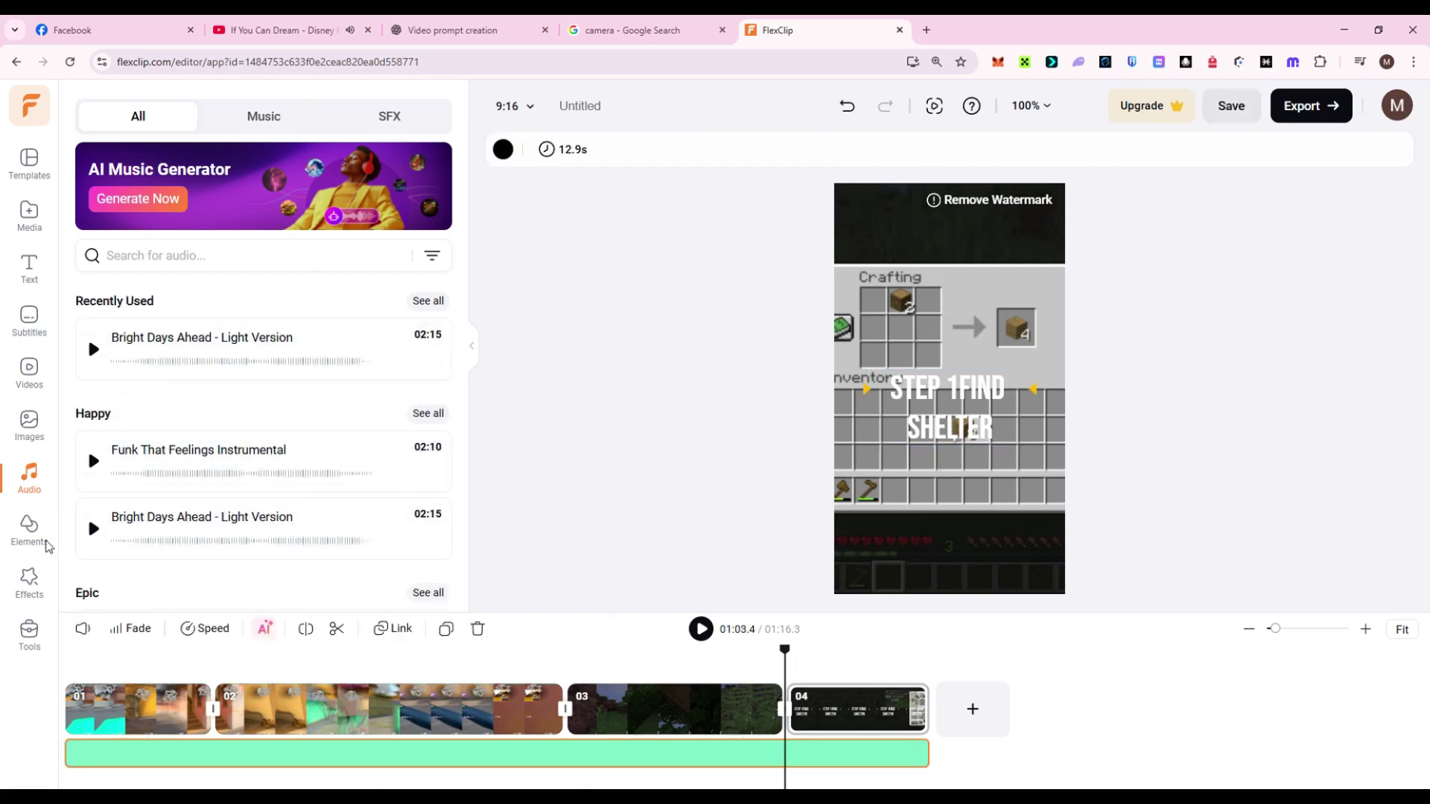
pyautogui.hotkey('ctrl', 'z')
# Step: Give the first clip a fade-in and zoom the second clip to 145%
pyautogui.click(29, 579)
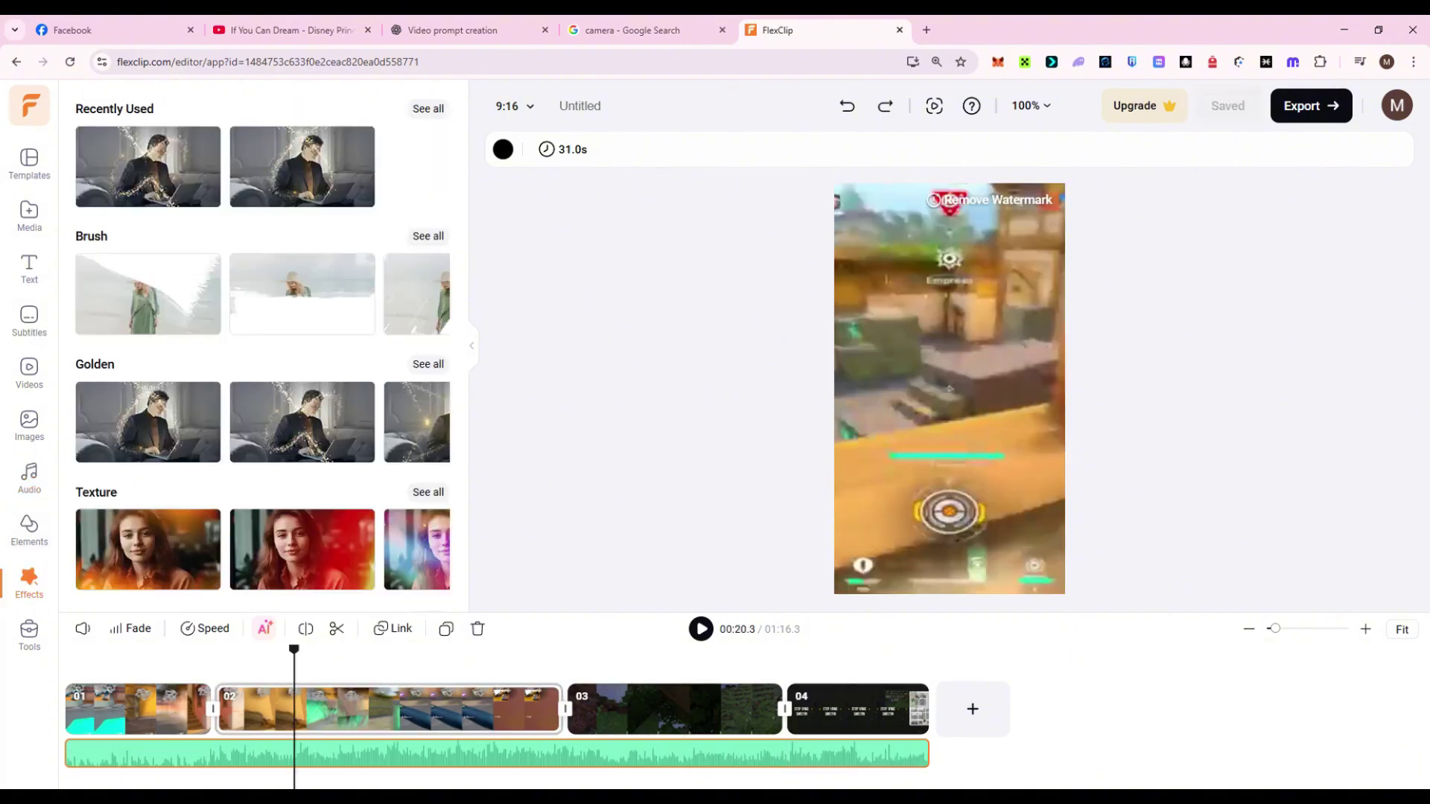
pyautogui.click(63, 679)
pyautogui.click(135, 636)
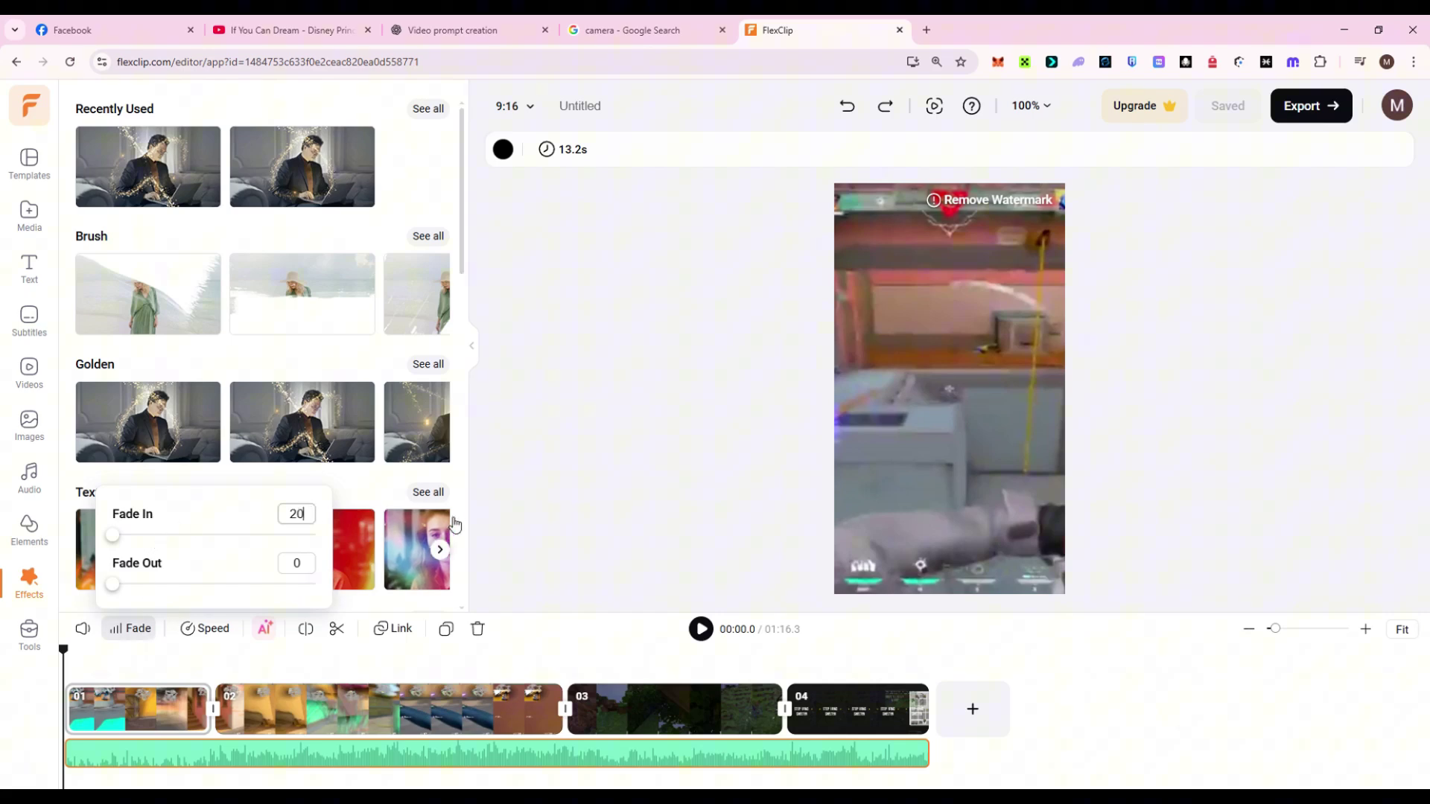
pyautogui.click(634, 210)
pyautogui.moveTo(624, 160)
pyautogui.mouseDown()
pyautogui.moveTo(655, 156)
pyautogui.moveTo(588, 154)
pyautogui.moveTo(652, 154)
pyautogui.mouseUp()
# Step: Split clip 02 at the playhead and set the new piece's Zoom to 65%
pyautogui.click(700, 629)
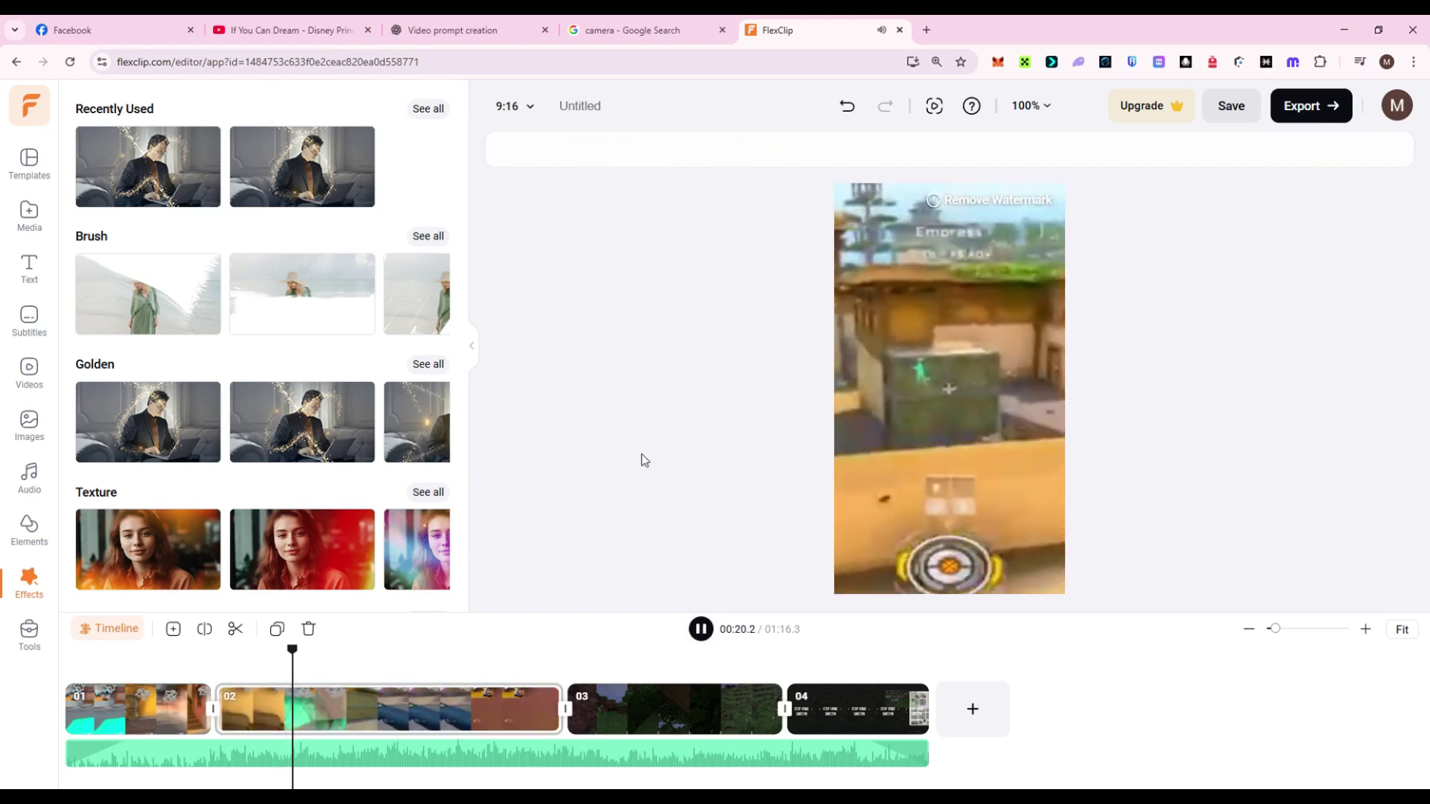
pyautogui.click(337, 704)
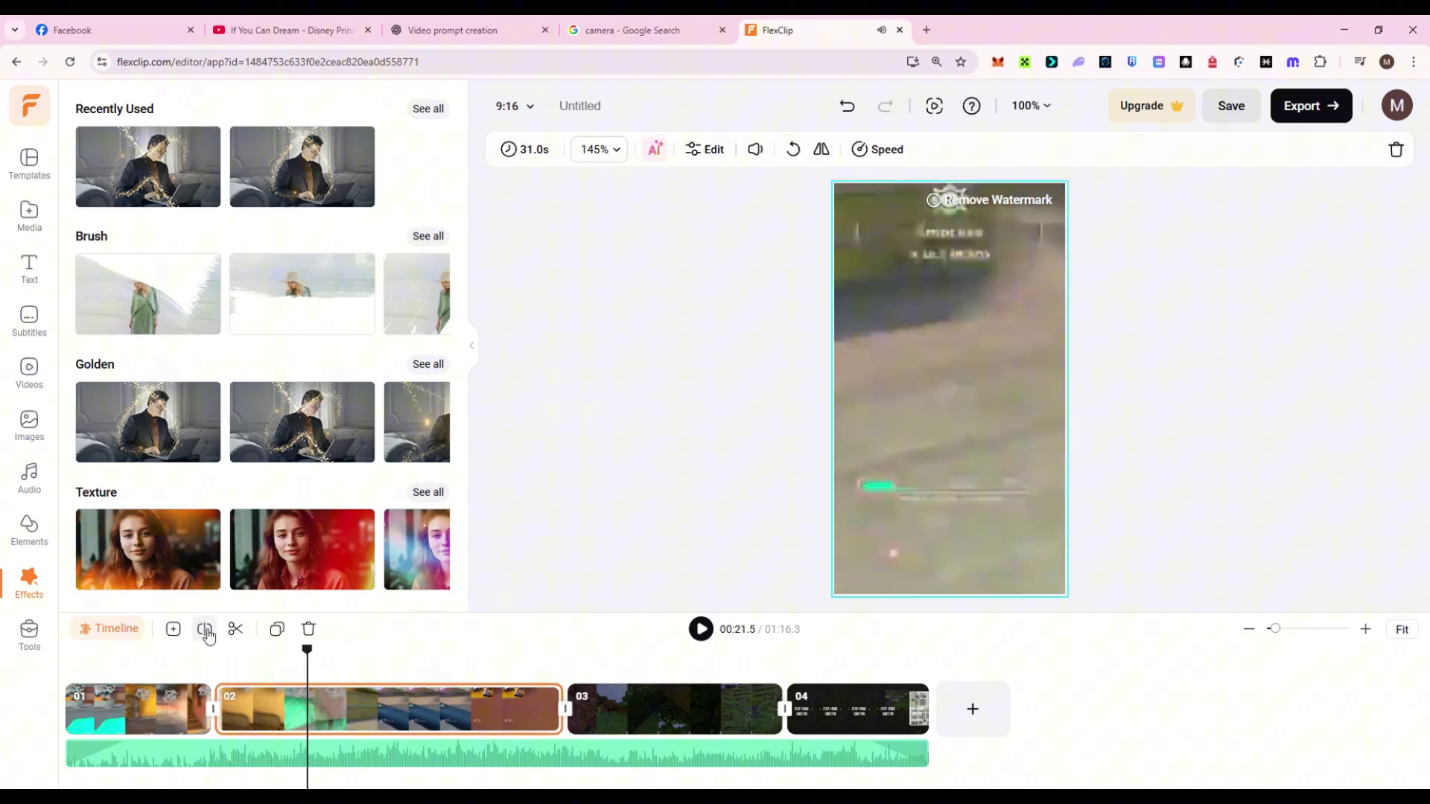
pyautogui.click(205, 631)
pyautogui.click(600, 149)
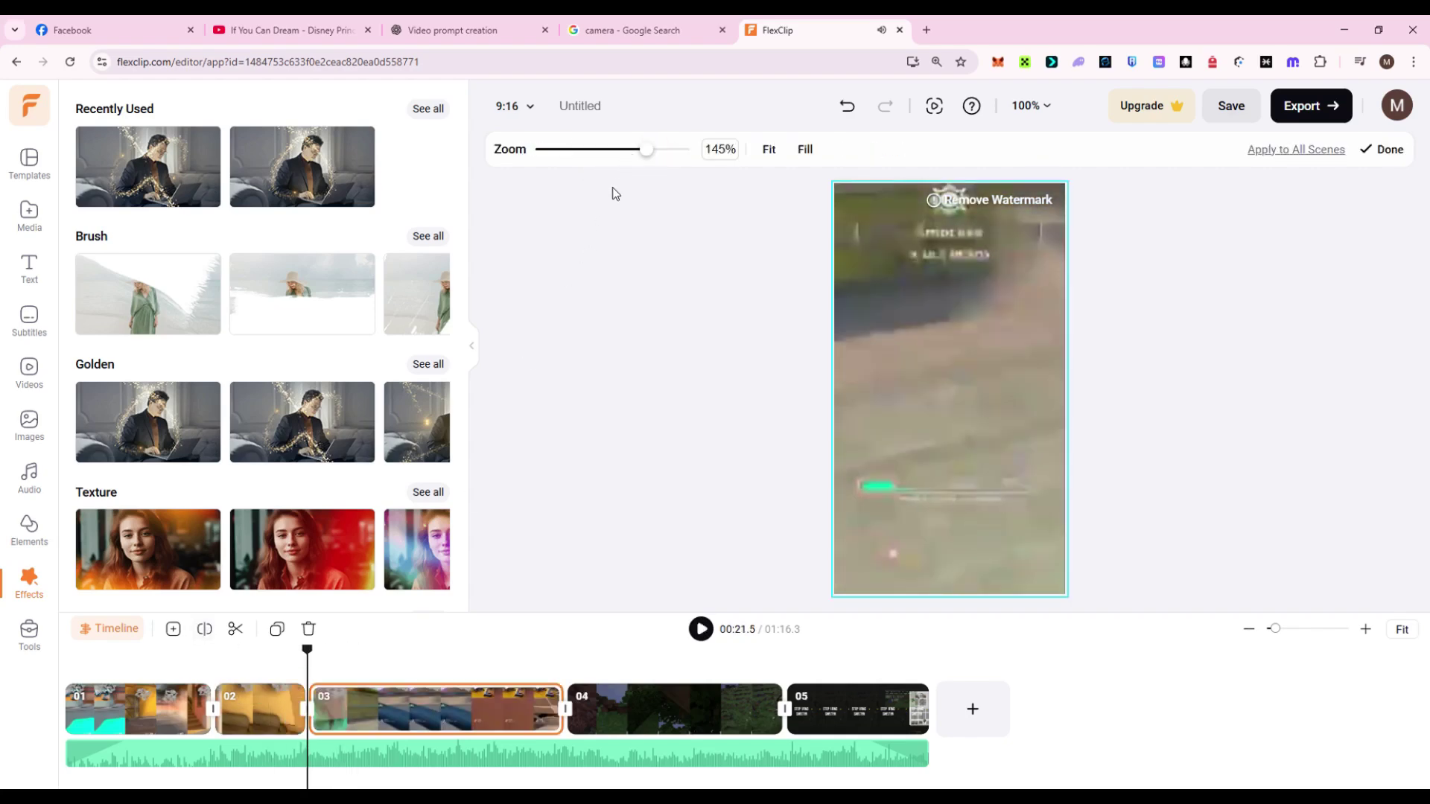
pyautogui.moveTo(645, 149); pyautogui.dragTo(596, 157)
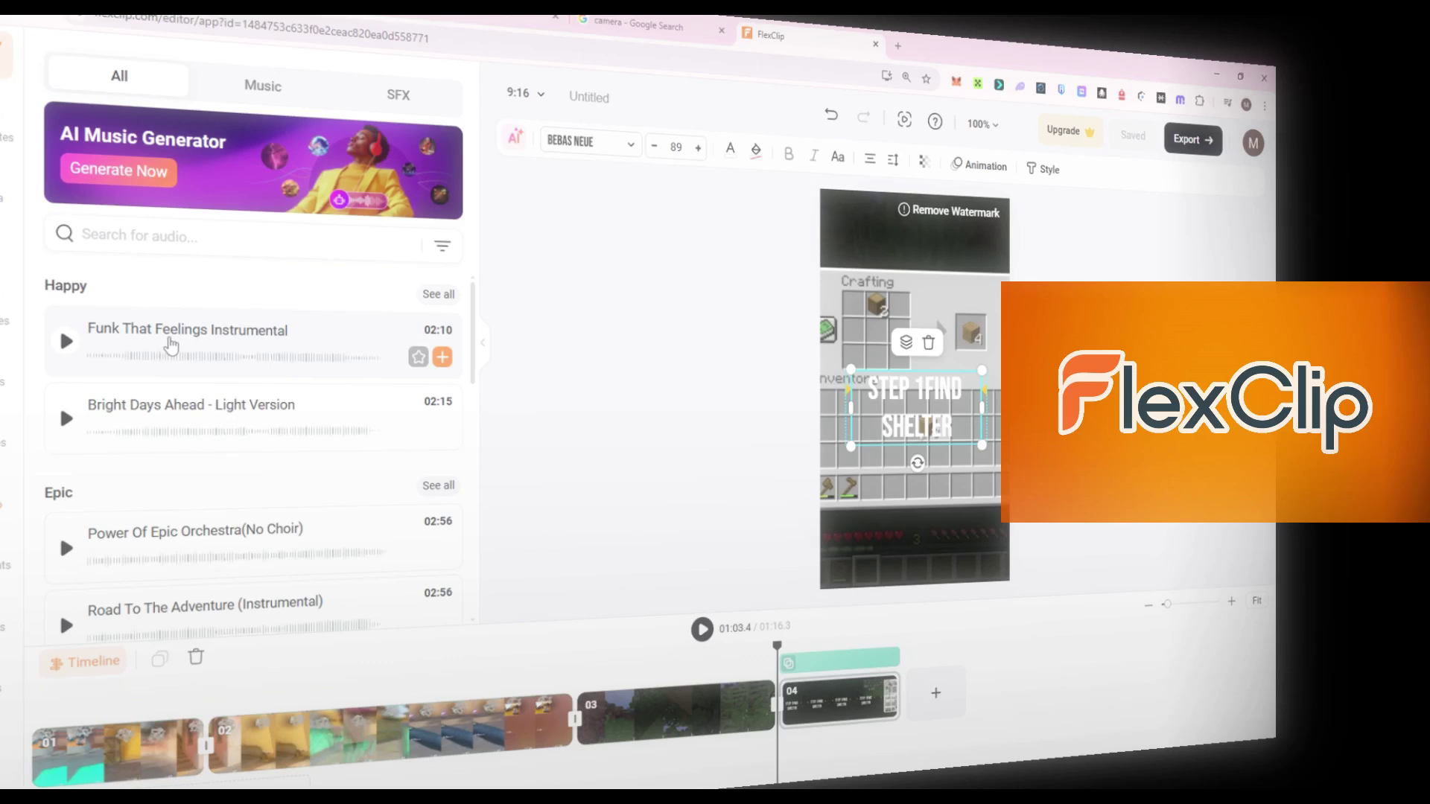
pyautogui.moveTo(169, 344); pyautogui.dragTo(171, 531)
pyautogui.click(250, 432)
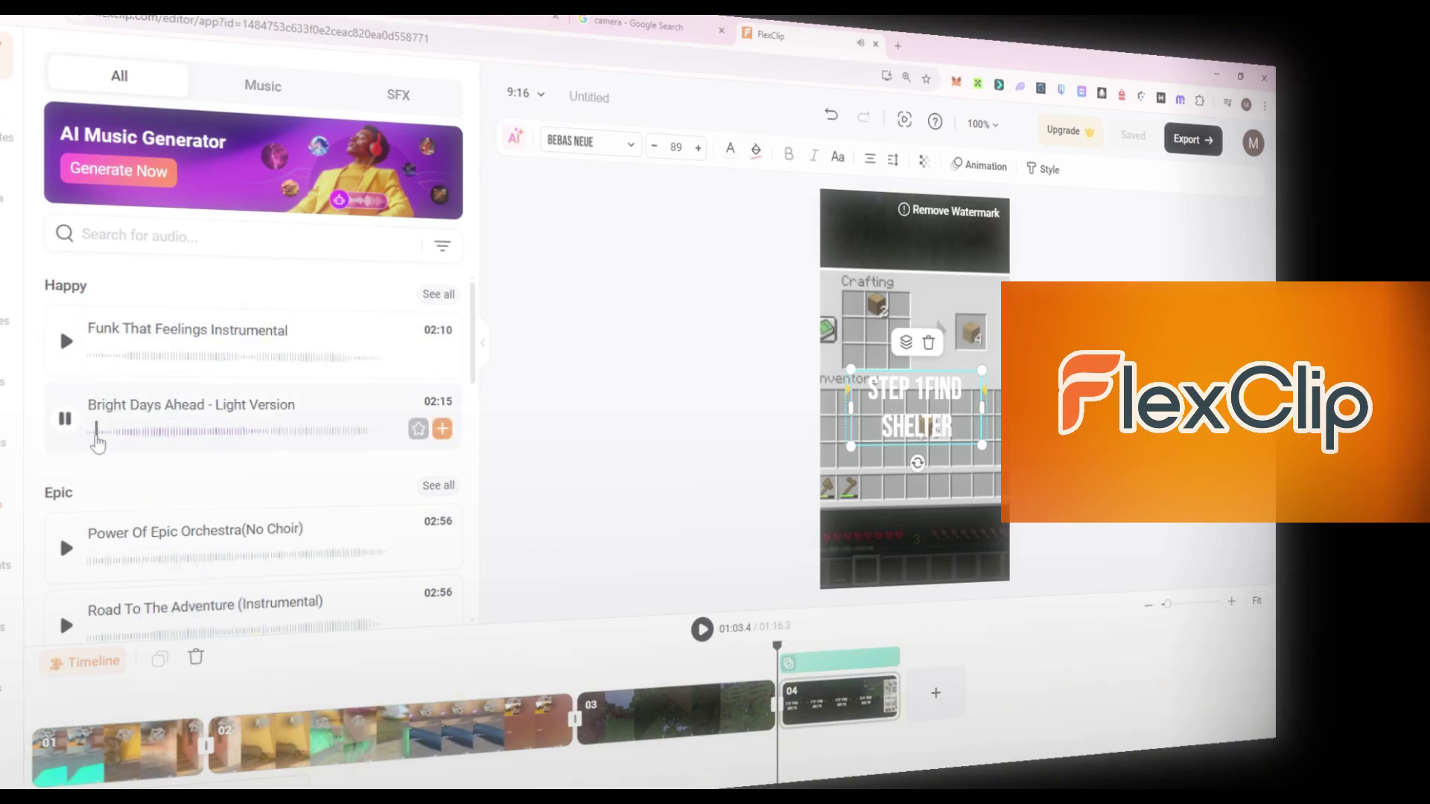
pyautogui.click(65, 419)
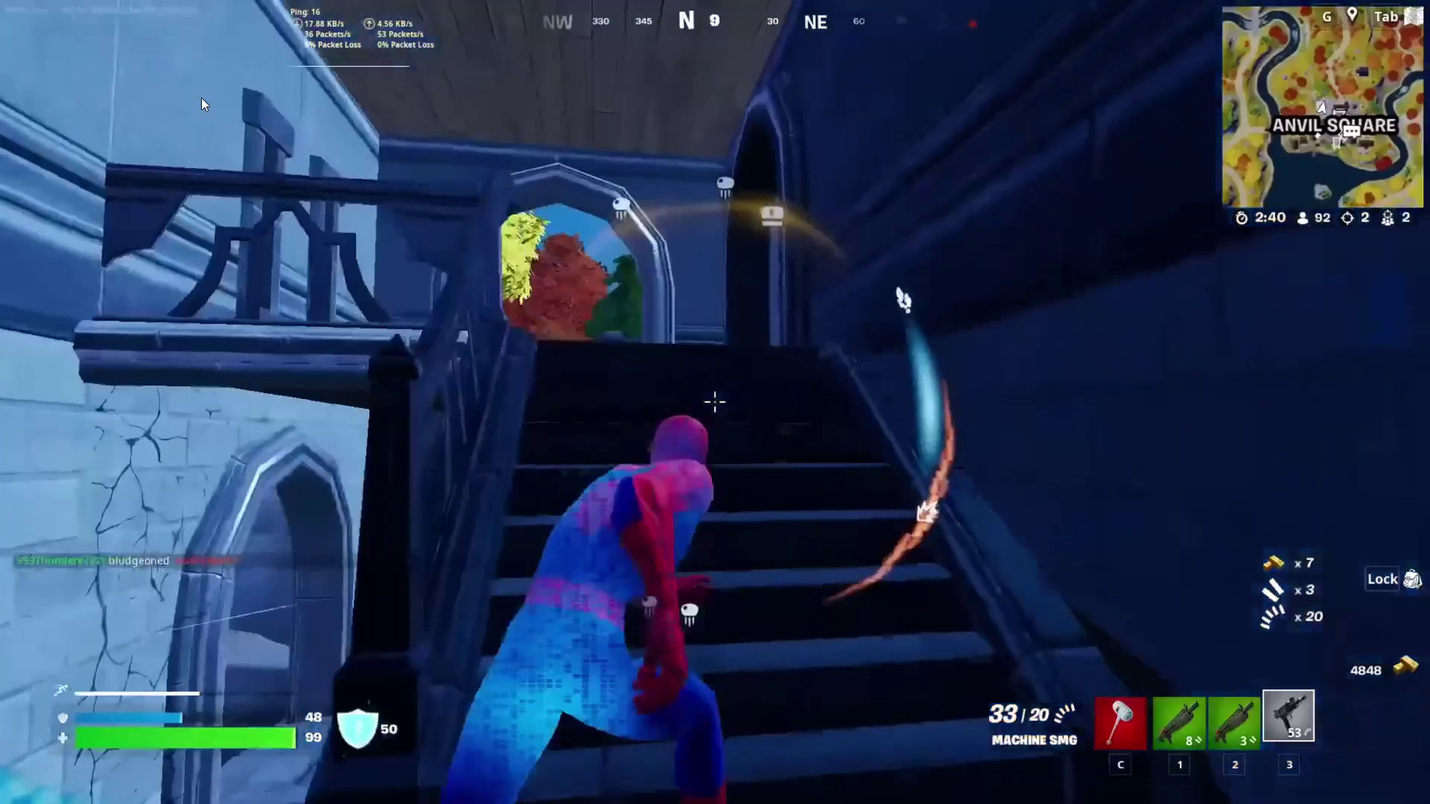